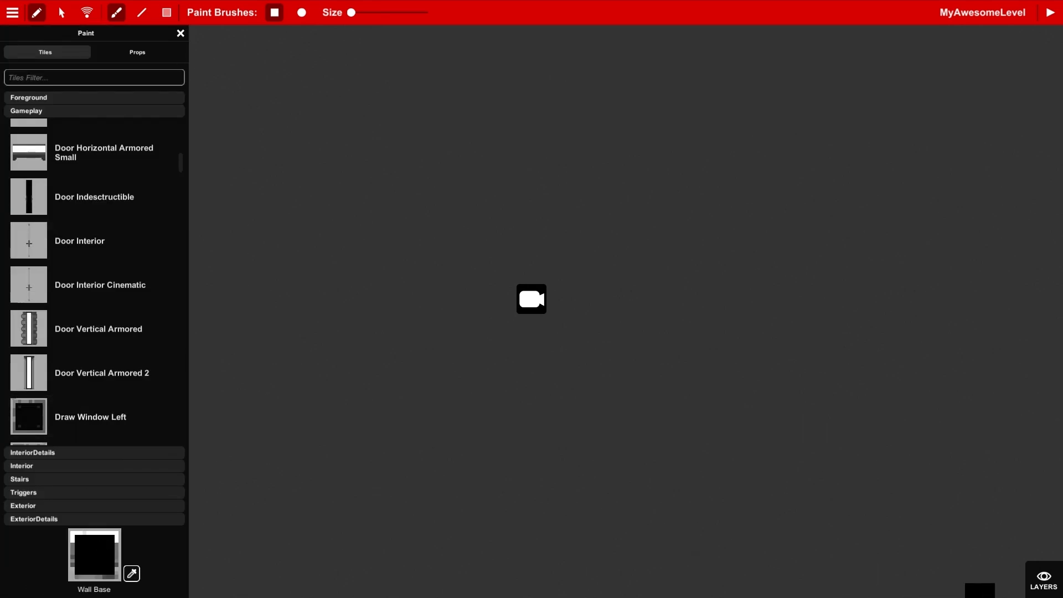
Show the grid and paint a closed rectangular room of Wall Base tiles around the camera marker, 22 tiles wide and 8 tiles high.
left_click(1043, 579)
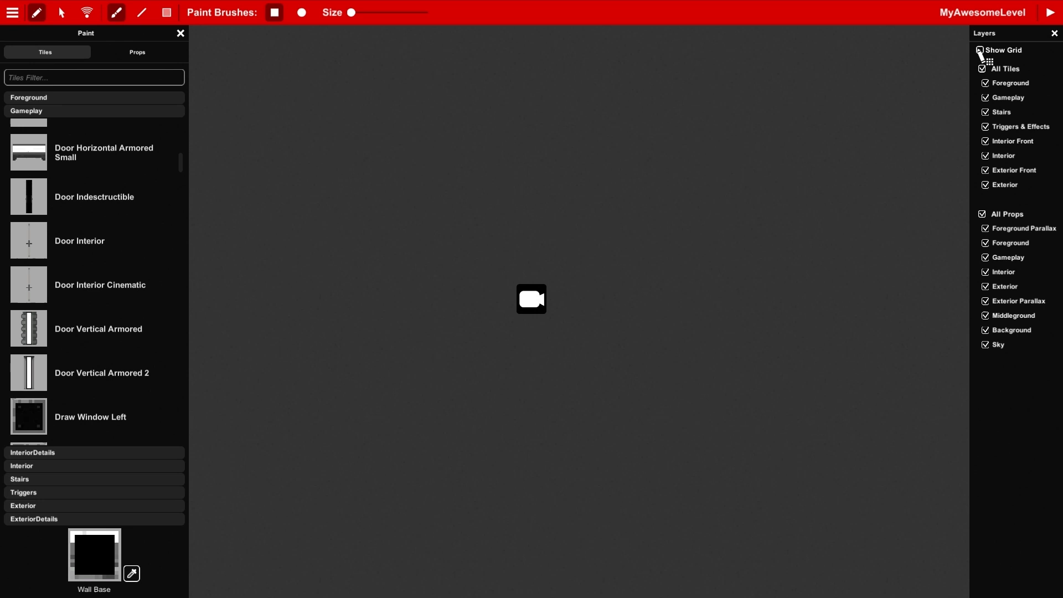
left_click(980, 50)
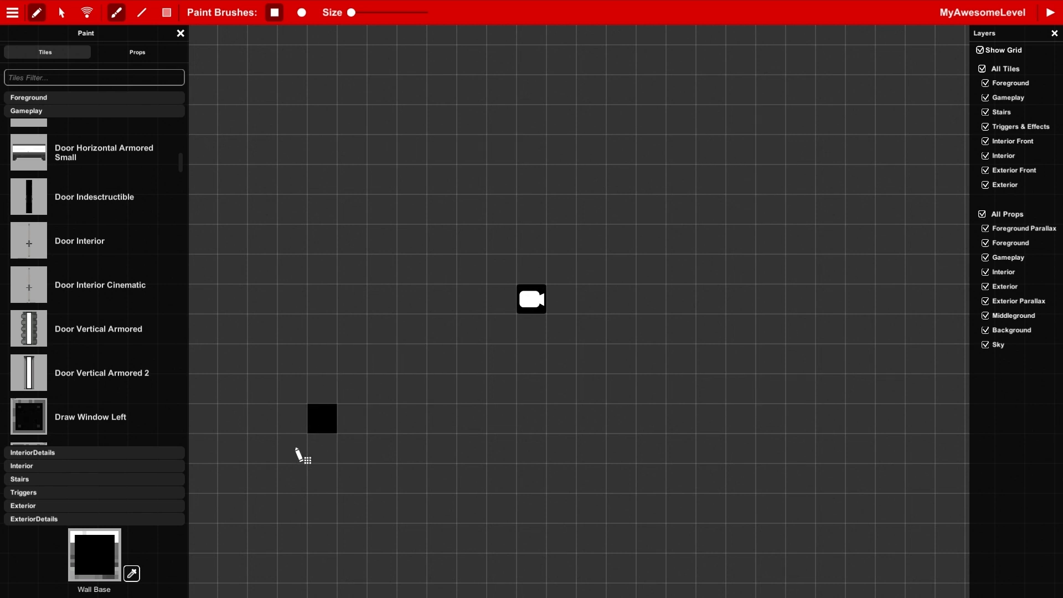
left_click_drag(263, 432, 887, 424)
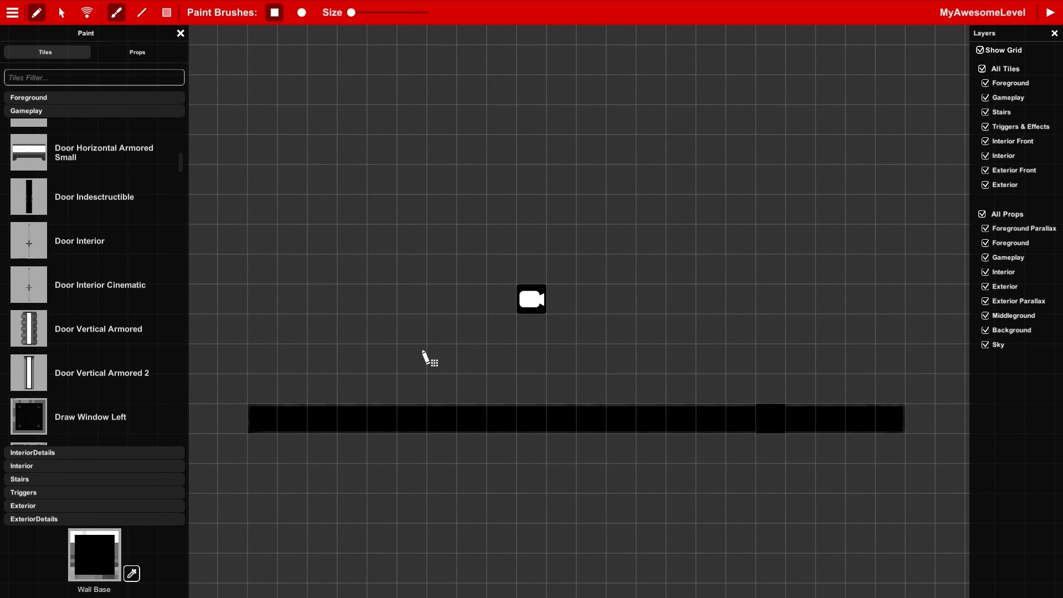
mouse_move(268, 397)
left_mouse_down()
mouse_move(265, 211)
mouse_move(891, 212)
mouse_move(898, 398)
left_mouse_up()
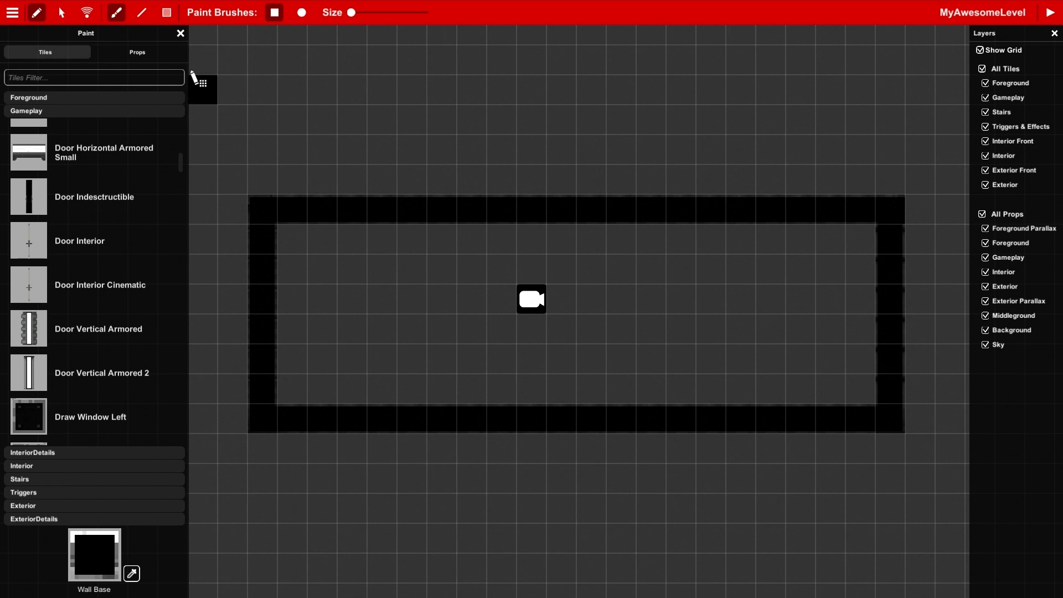
Place the Building Sign 64 prop against the outer side of the room's left wall.
left_click(140, 53)
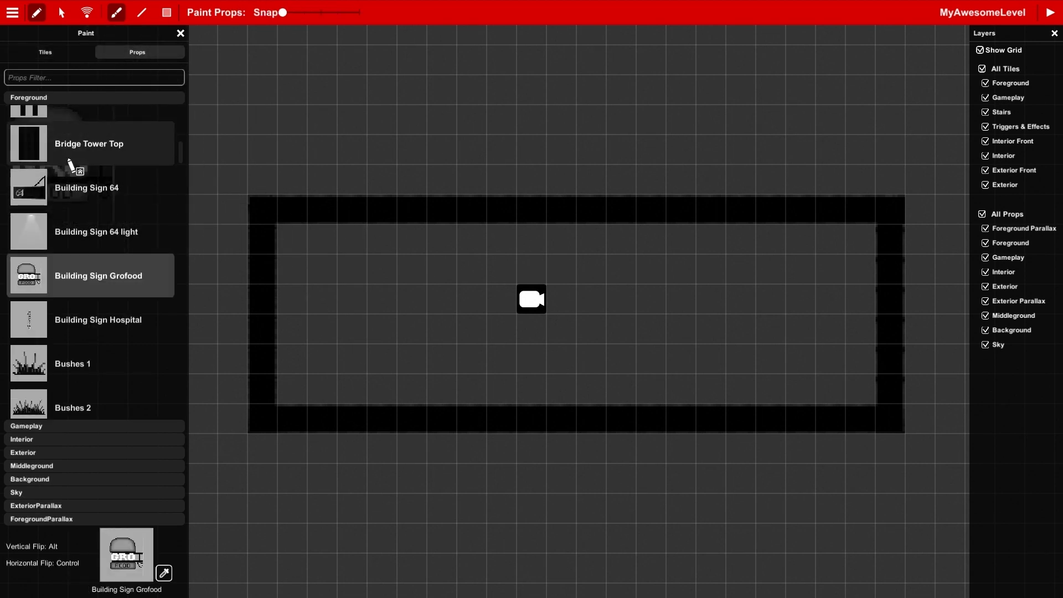
left_click(77, 194)
left_click_drag(209, 168, 583, 159)
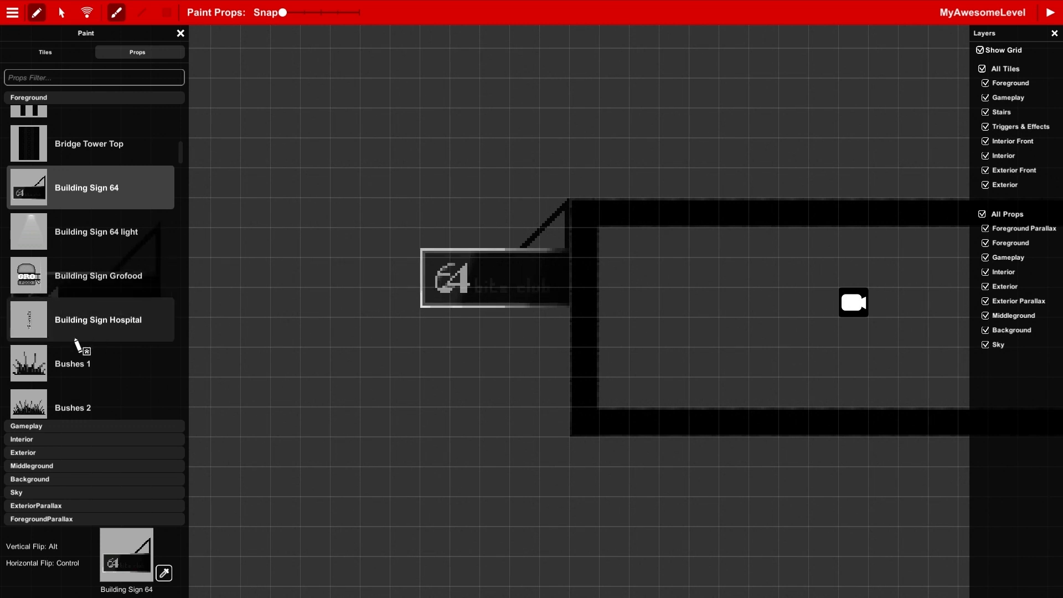
Place four Bushes 1 props side by side along the roof's left end, raising the snap for the last two and resetting it to minimum.
left_click(72, 363)
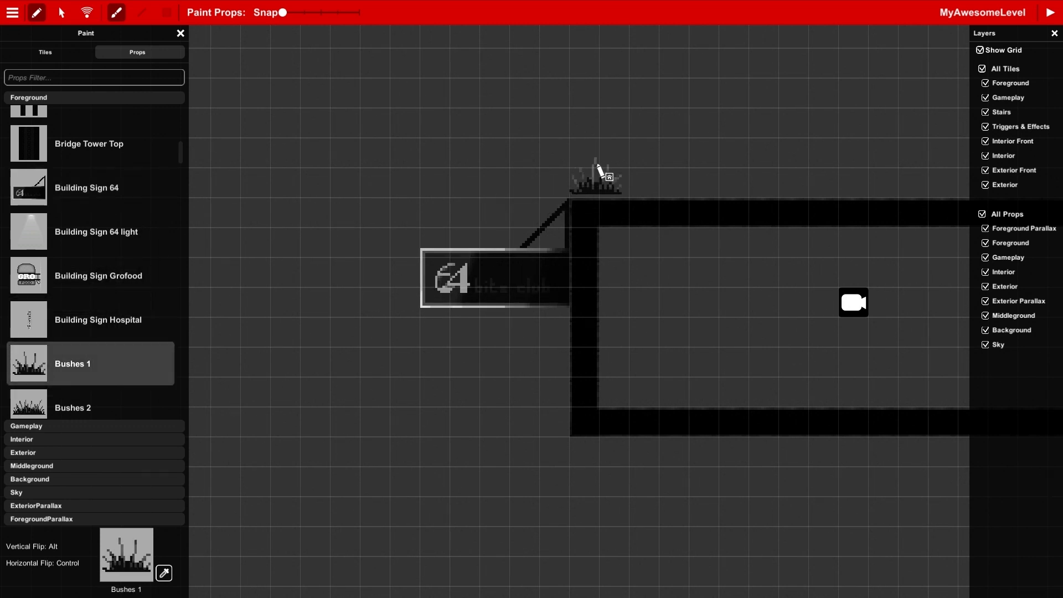
left_click(600, 176)
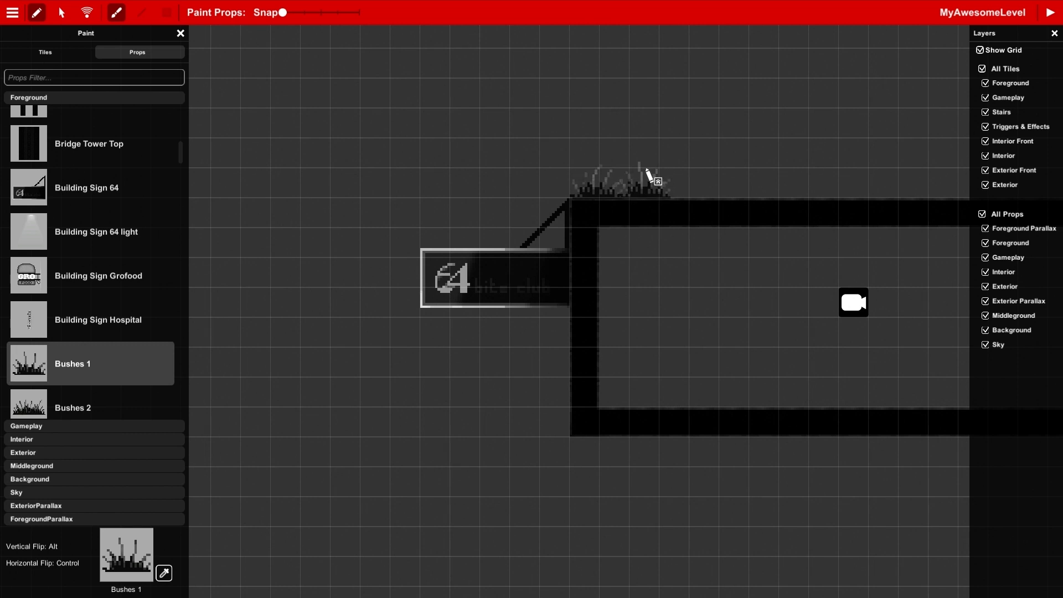
left_click(649, 176)
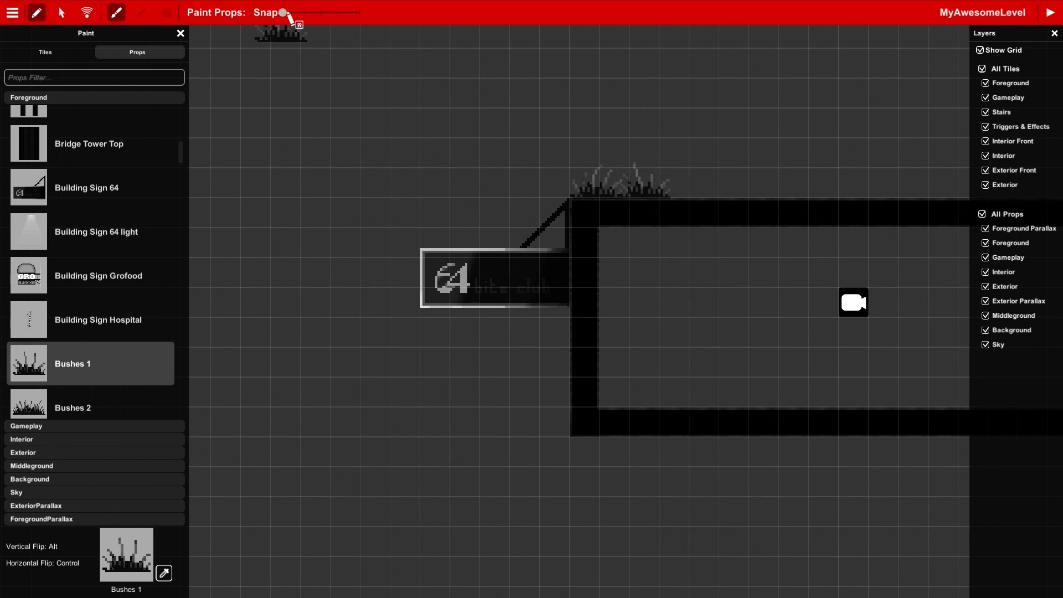
mouse_move(284, 12)
left_mouse_down()
mouse_move(354, 12)
mouse_move(322, 16)
left_mouse_up()
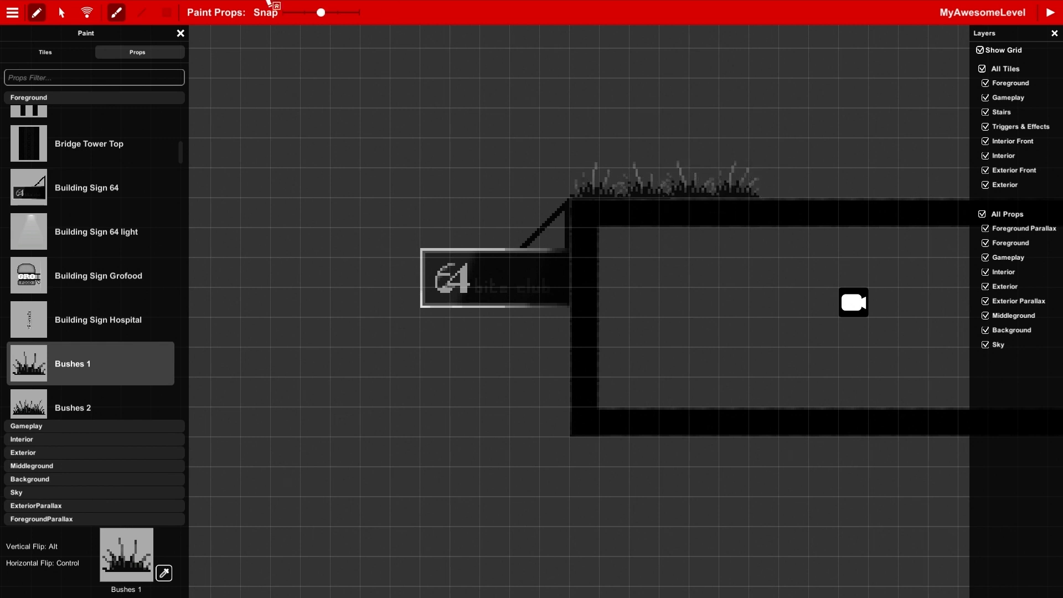
left_click_drag(320, 12, 278, 12)
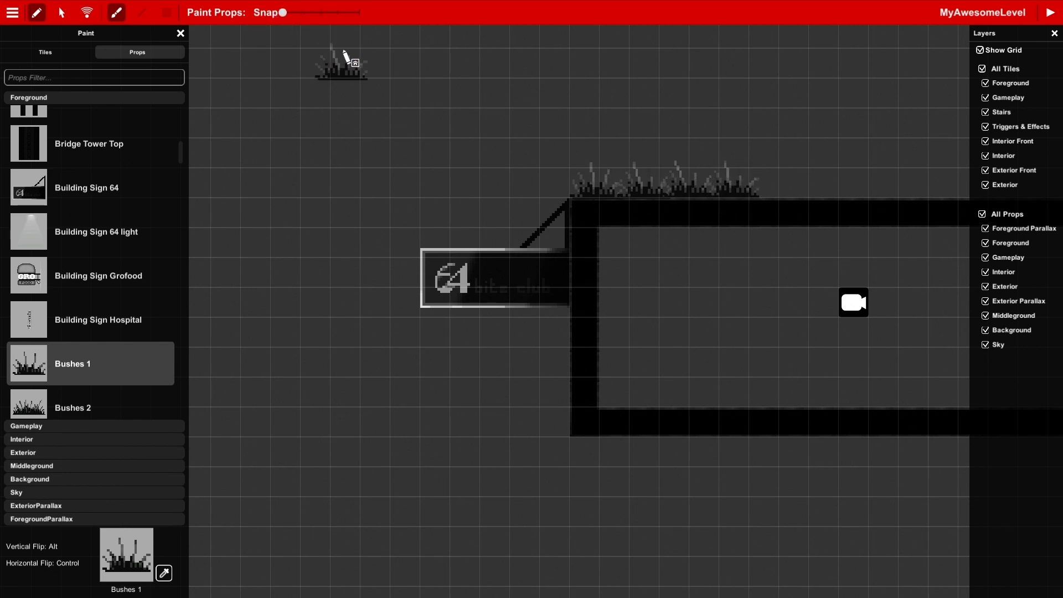
scroll(74, 305, "down", 3)
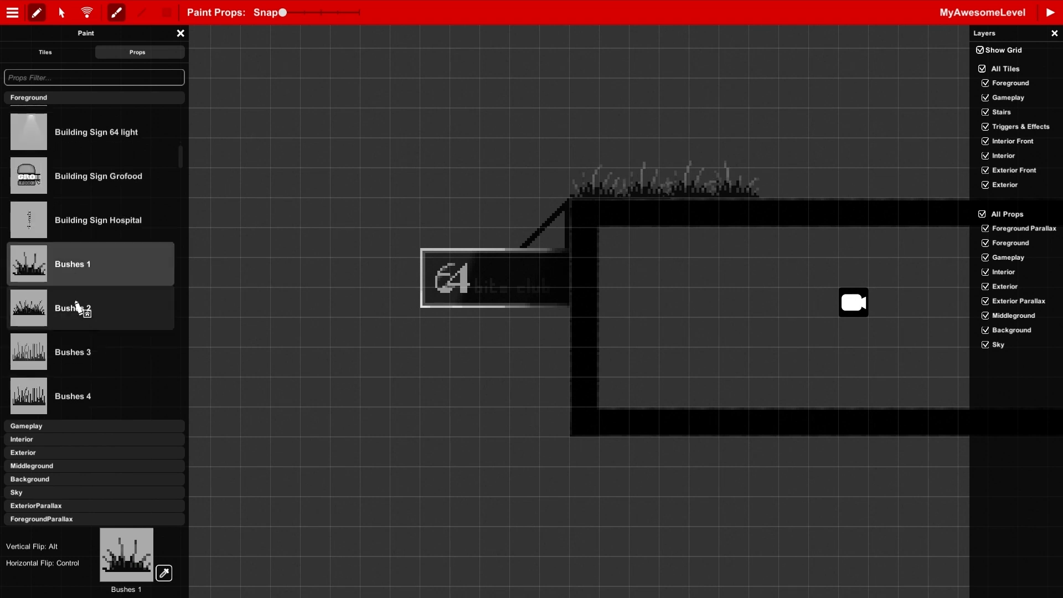
scroll(77, 305, "down", 7)
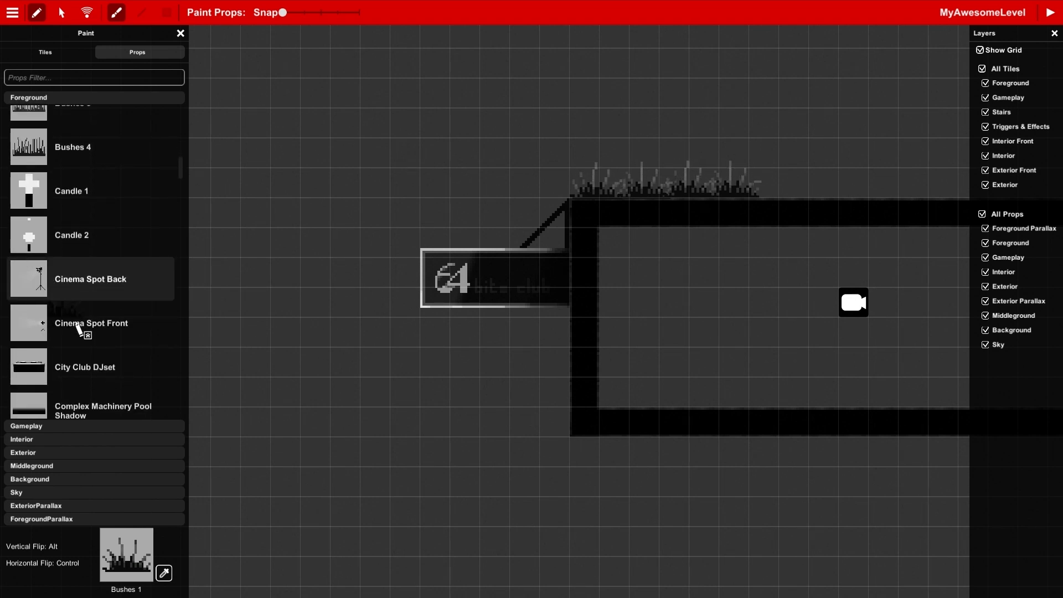
scroll(88, 335, "down", 1)
Paint four Zombie gameplay tiles in a row on the room's floor, starting at the left wall.
left_click(54, 53)
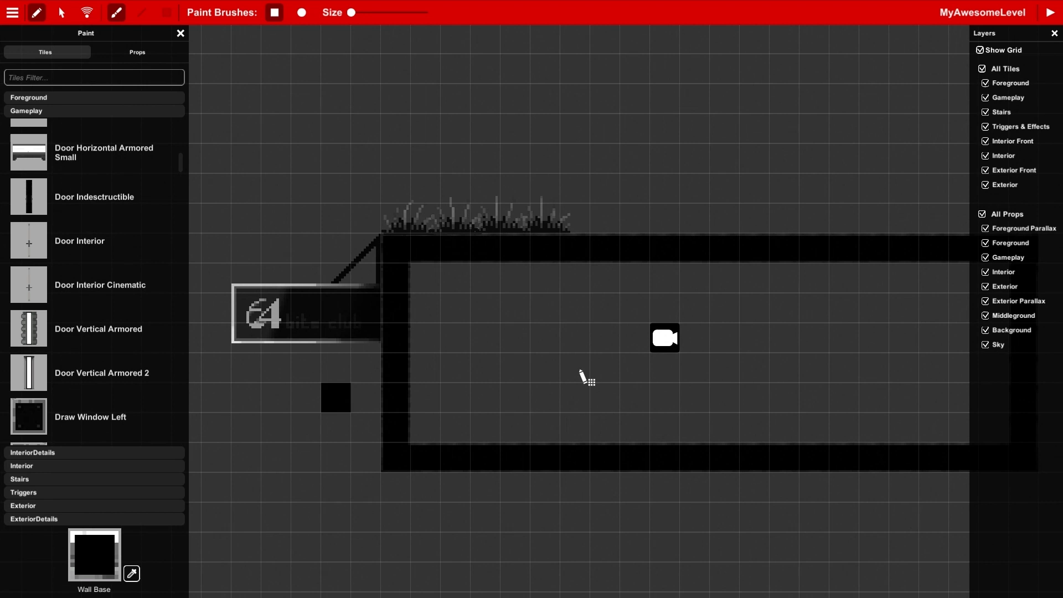
left_click(512, 366)
key("ctrl+z")
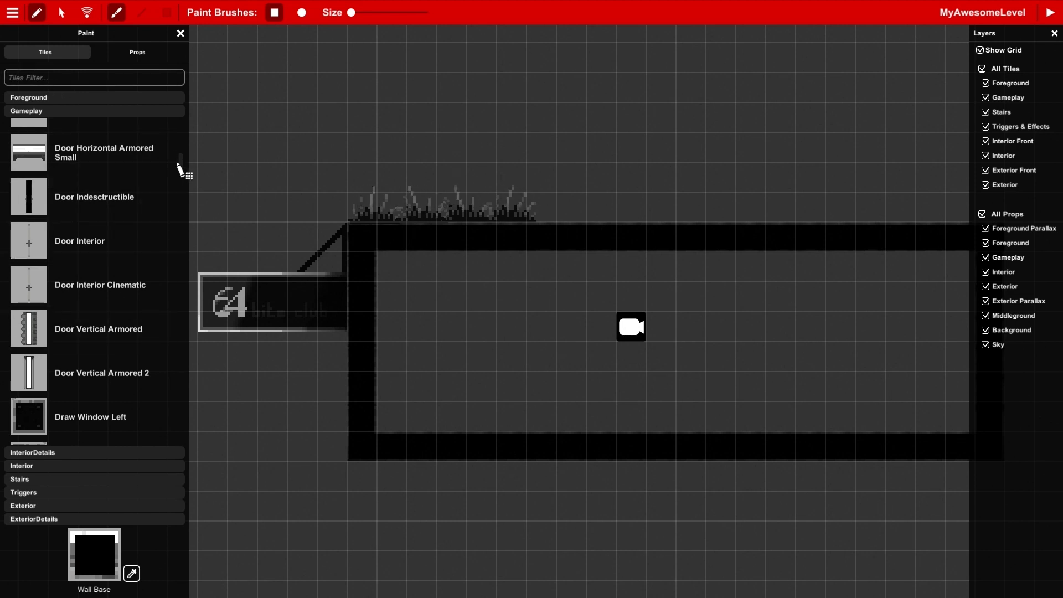
left_click_drag(181, 166, 187, 438)
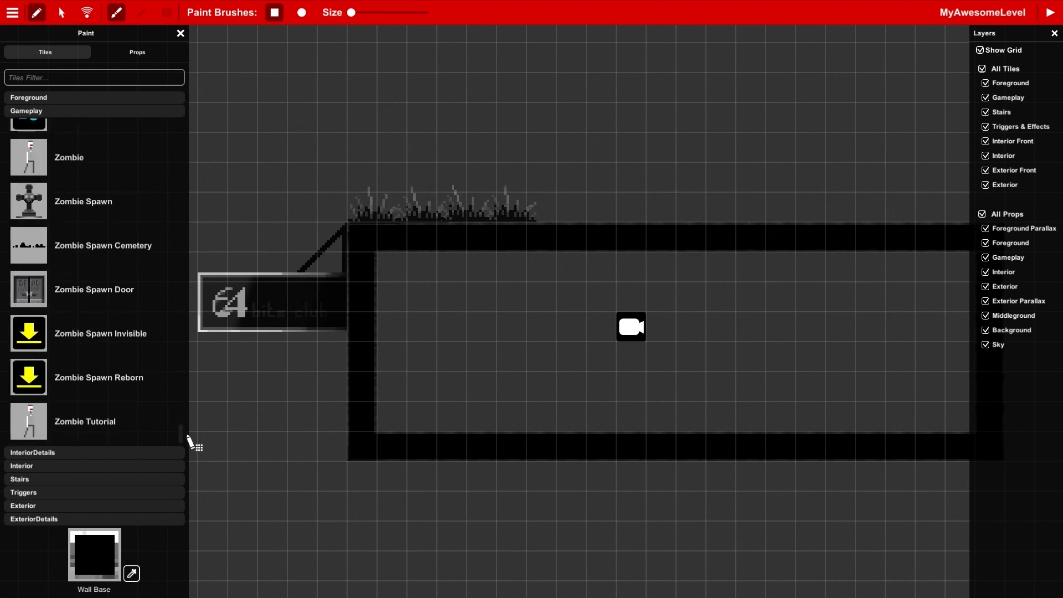
left_click(69, 159)
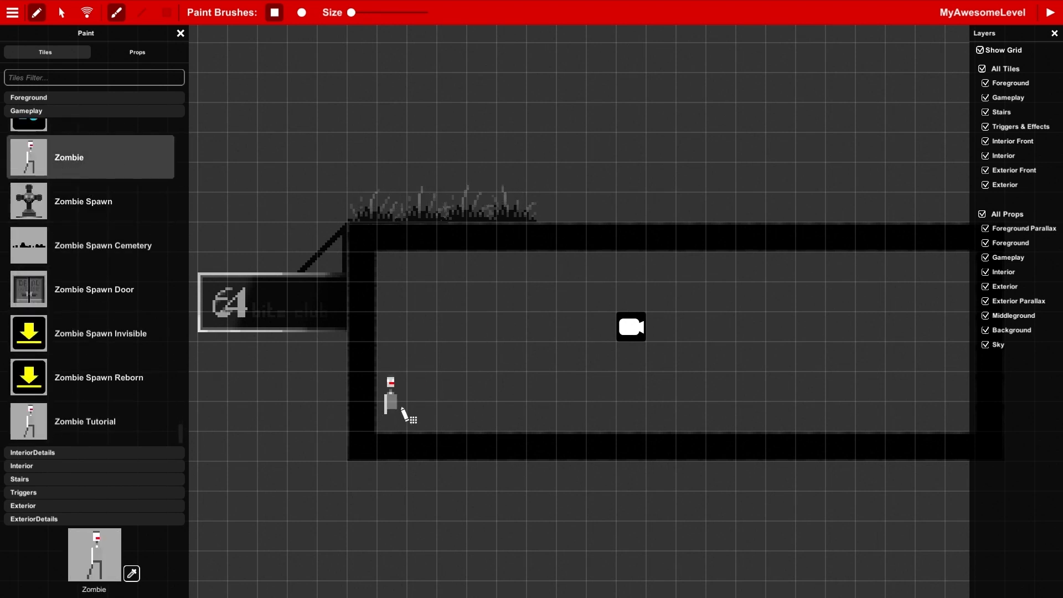
left_click(459, 408)
left_click(486, 409)
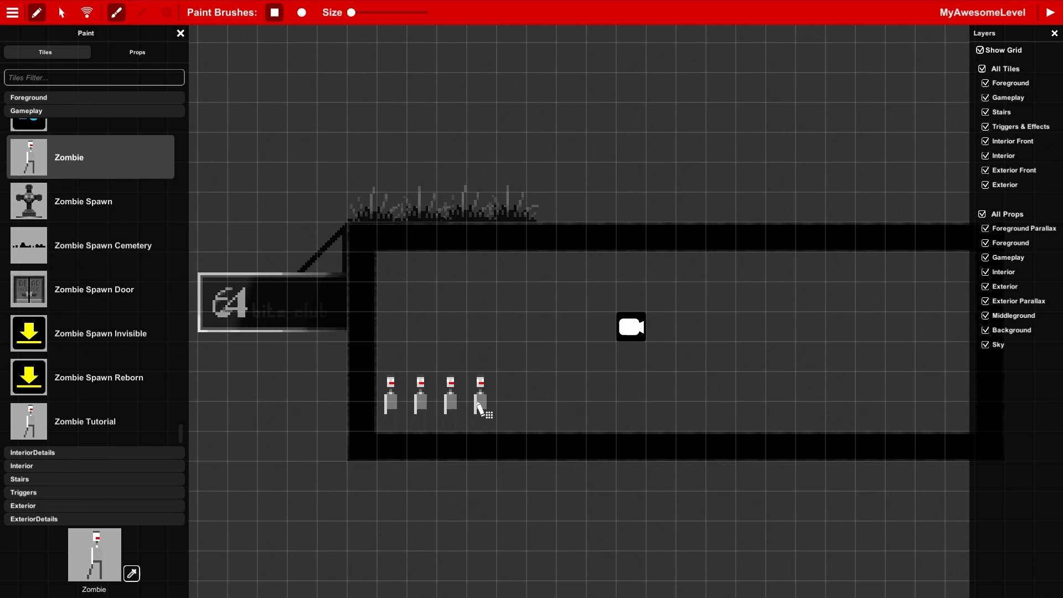
Check what the Gameplay tiles layer and the Foreground props layer contain by hiding and reshowing each one.
left_click_drag(600, 358, 511, 359)
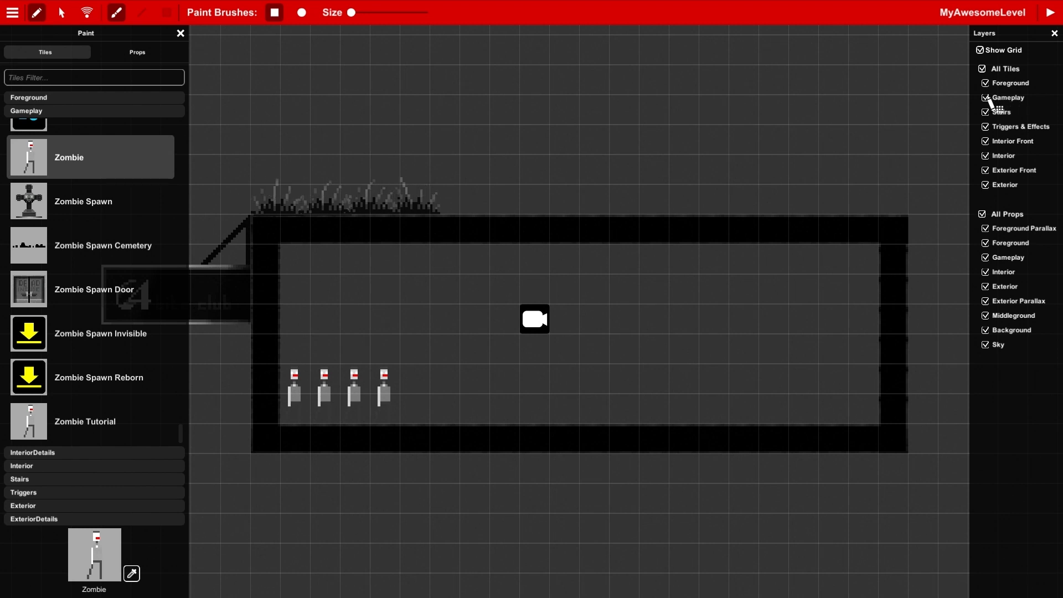
left_click(985, 98)
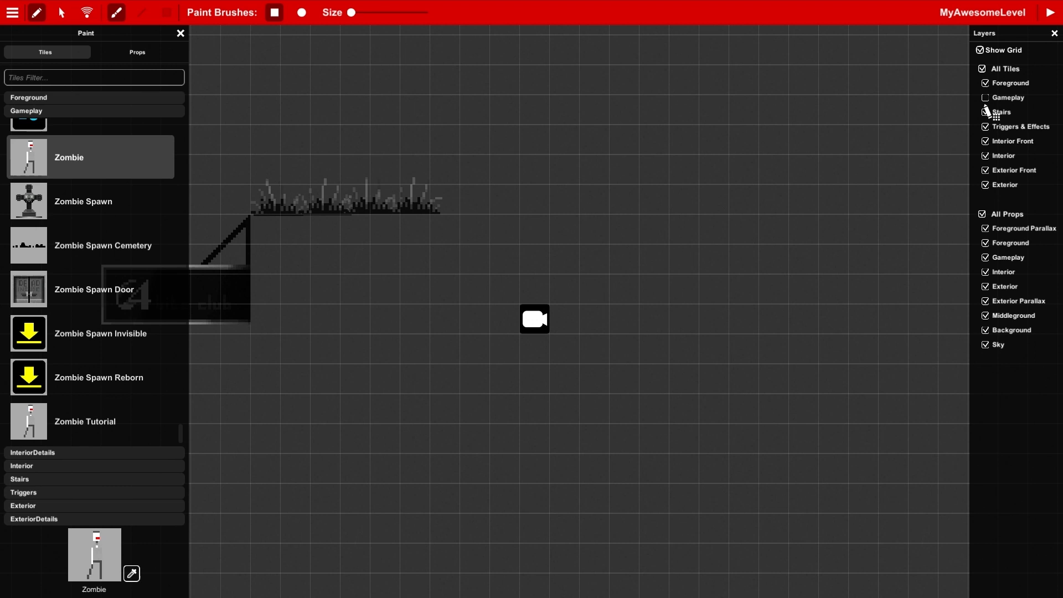
left_click(985, 98)
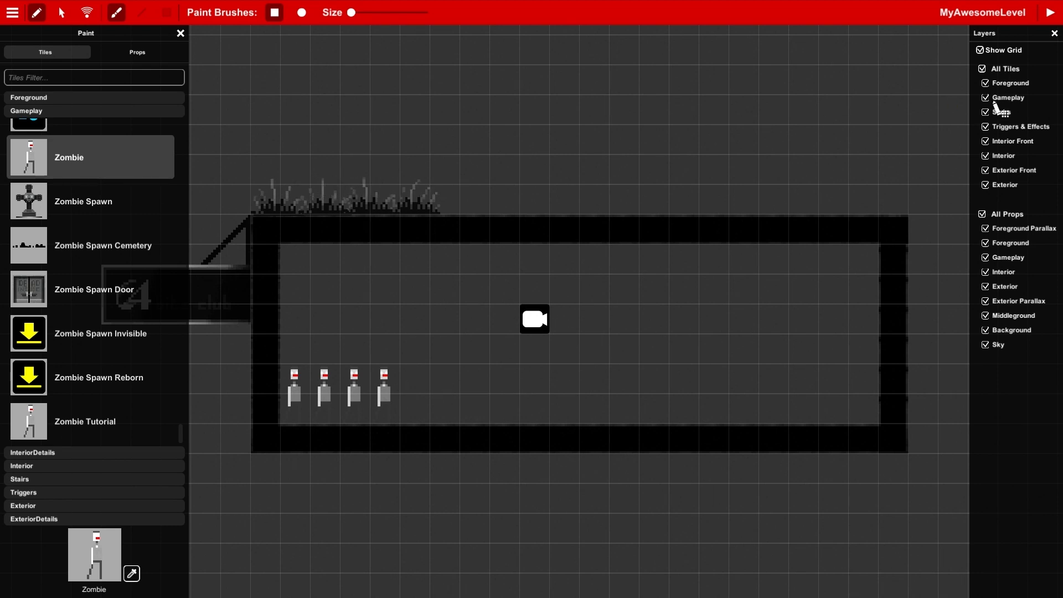
left_click_drag(458, 403, 572, 395)
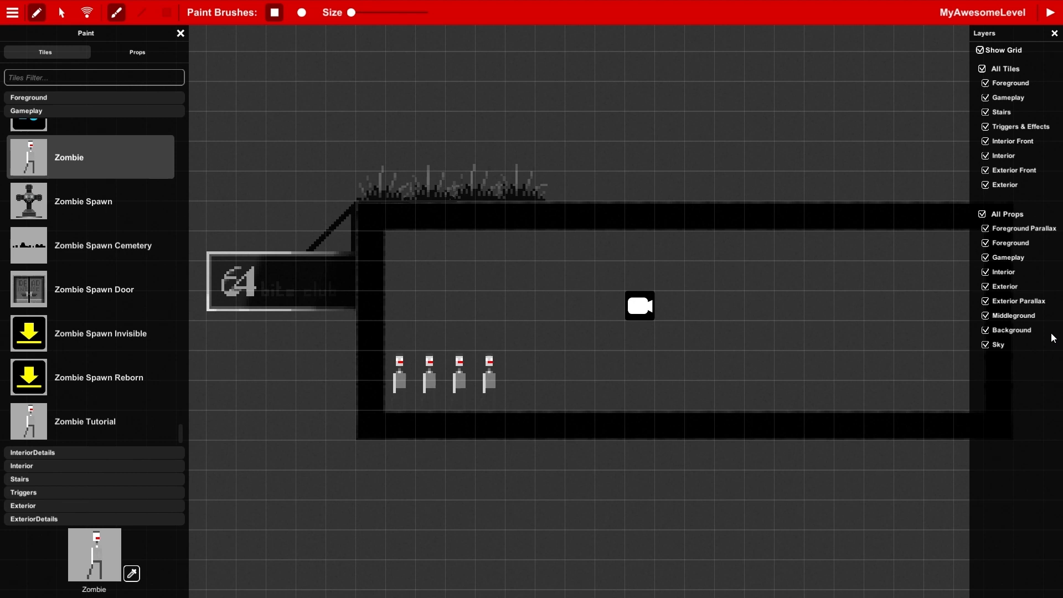
left_click(985, 243)
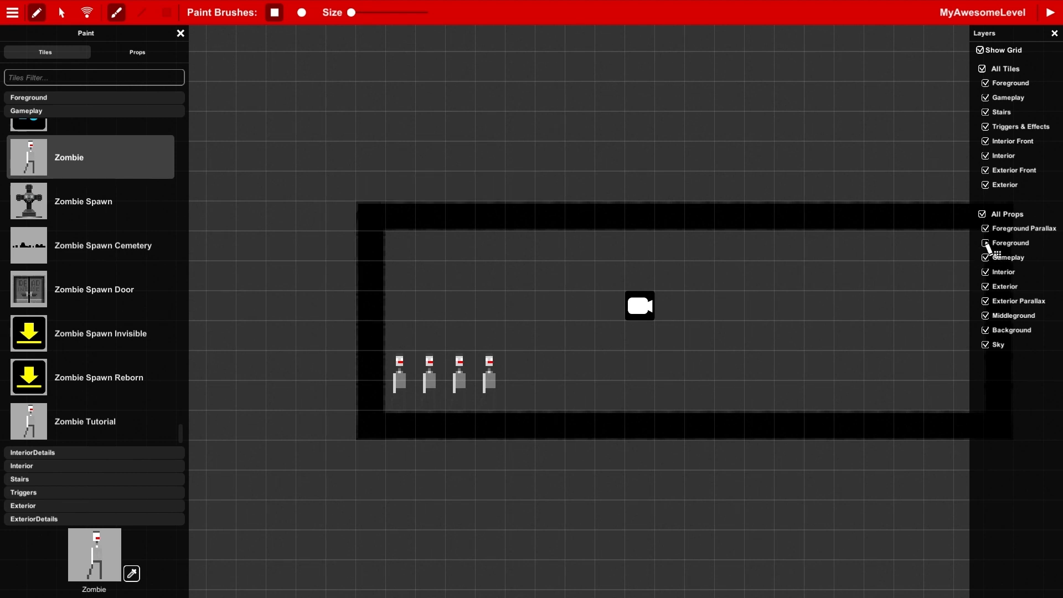
left_click(985, 244)
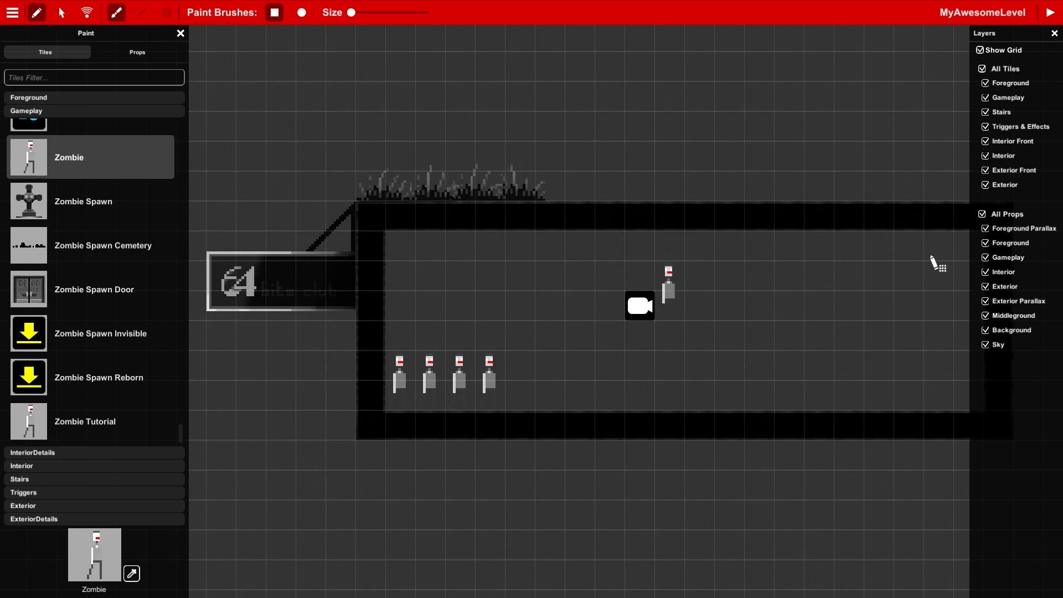
key("Up")
key("Left")
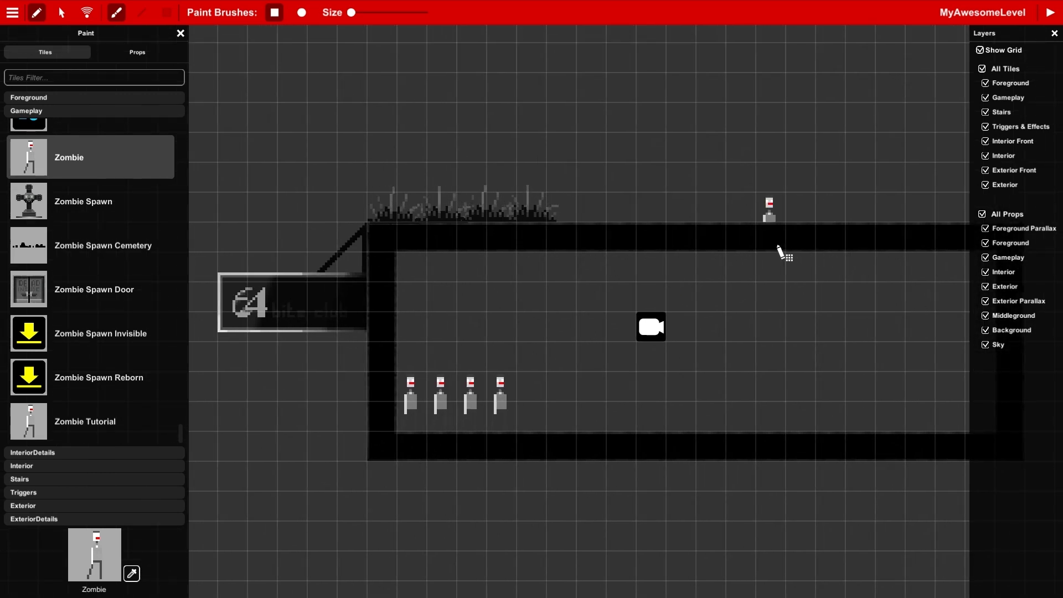
key("Down")
key("Right")
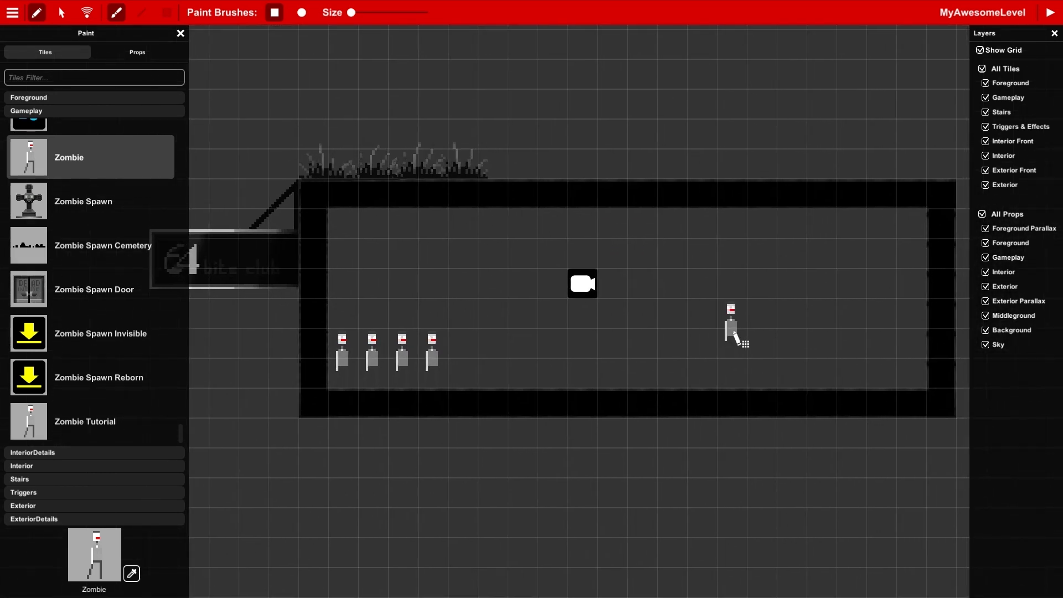
Select the leftmost zombie with the tile selection tool and review its behaviour, animation, mutation, target and movement properties.
left_click(62, 12)
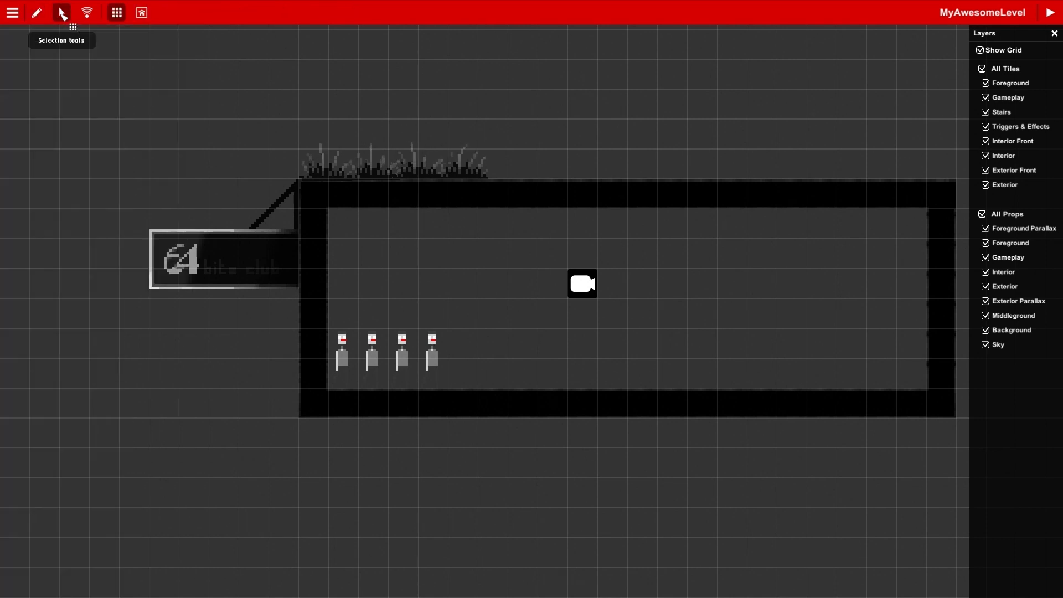
key("Up")
key("Left")
key("Down")
key("Right")
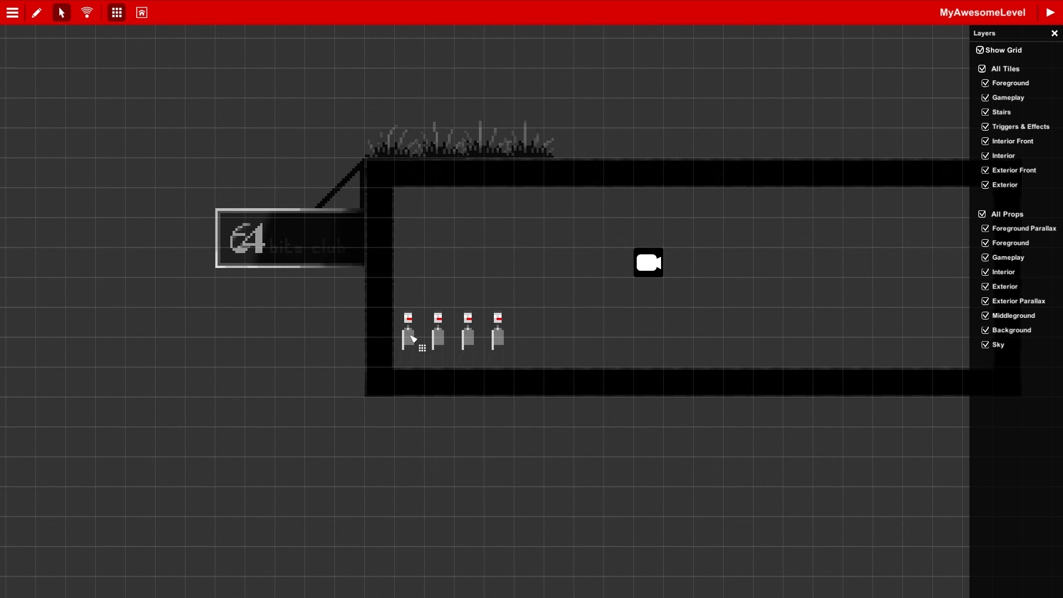
left_click(412, 346)
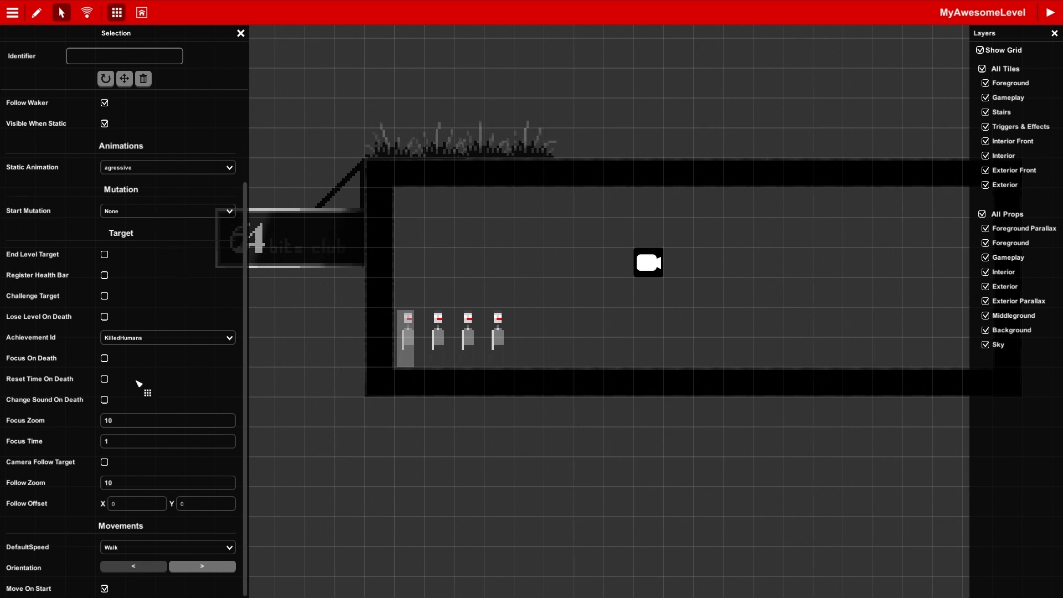
scroll(195, 459, "up", 3)
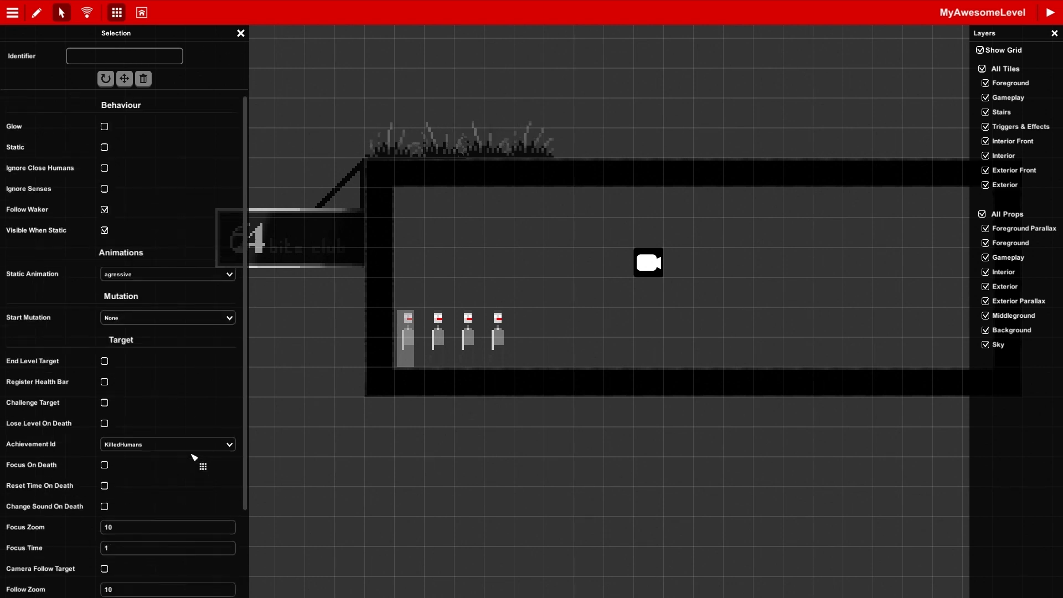
scroll(195, 458, "down", 3)
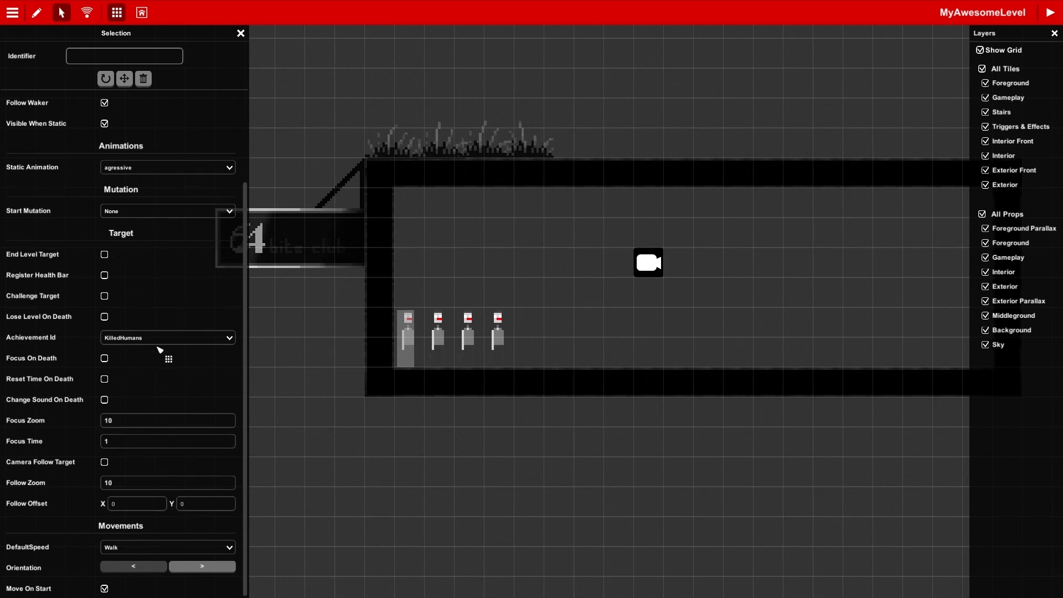
scroll(160, 349, "up", 3)
scroll(160, 348, "up", 1)
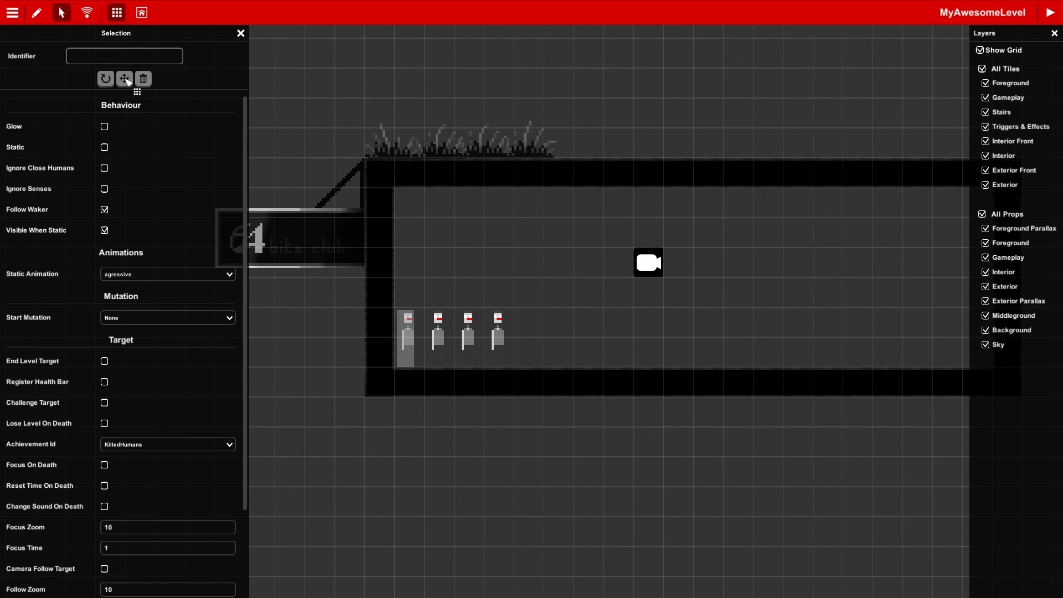
Move the leftmost zombie to the far side of the row, and return it to its original spot beside the left wall.
left_click(124, 79)
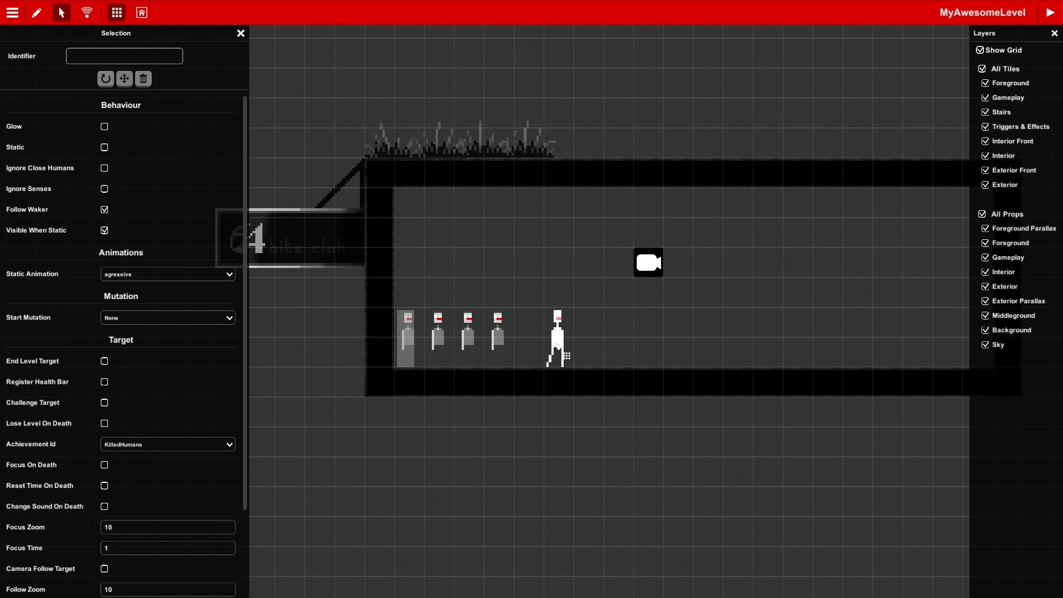
left_click(558, 346)
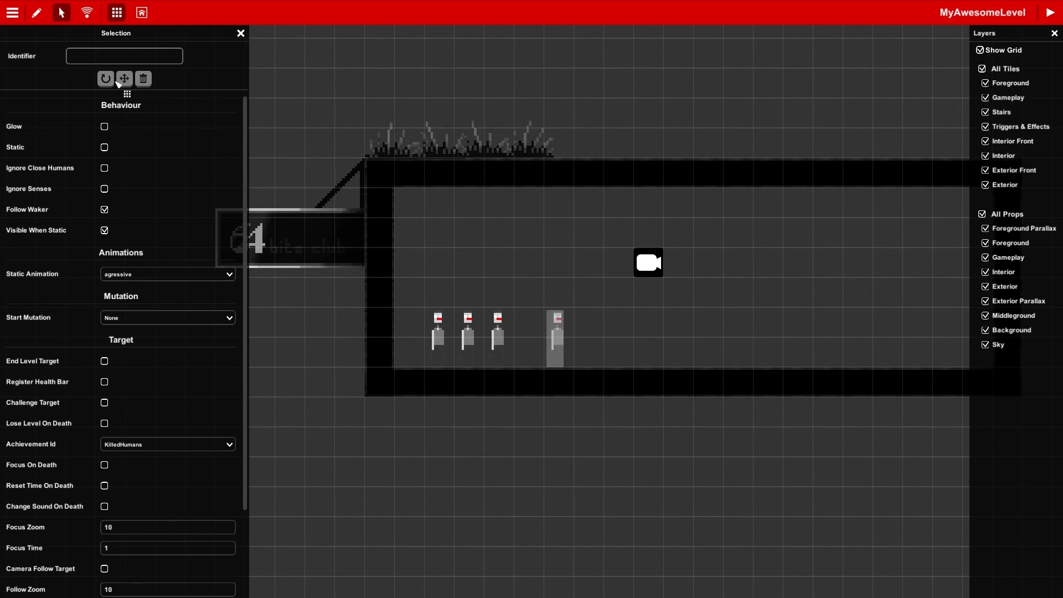
left_click(125, 78)
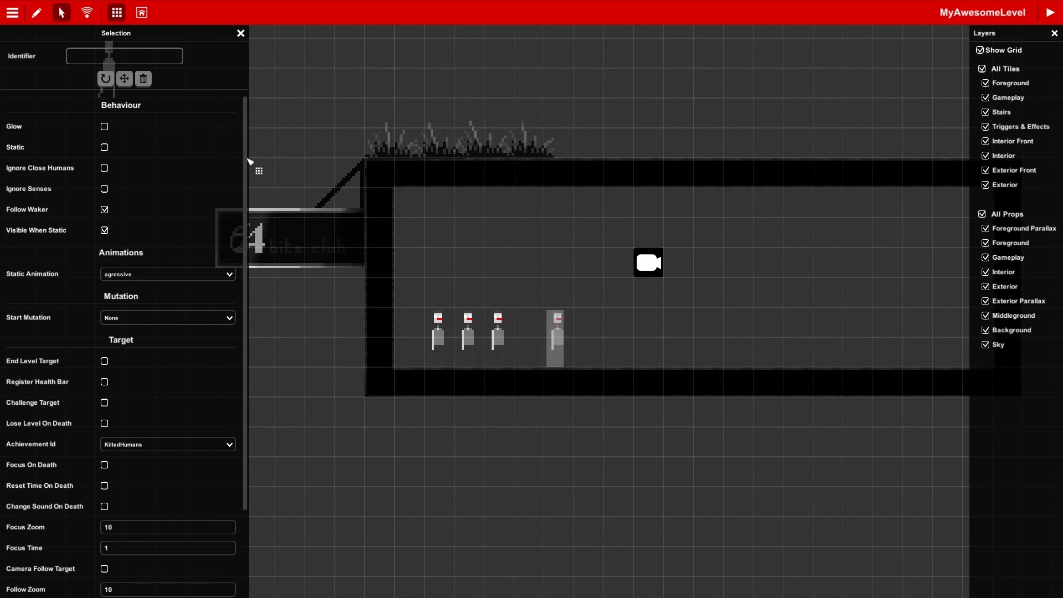
left_click(417, 344)
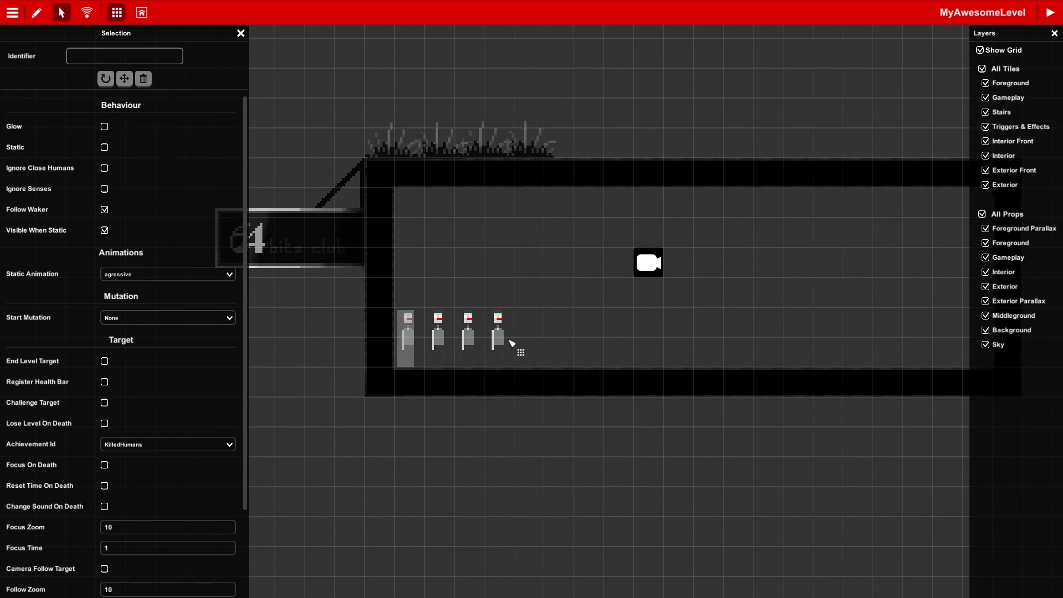
Try the leftmost zombie's orientation in both directions, leaving it facing right.
scroll(202, 382, "down", 5)
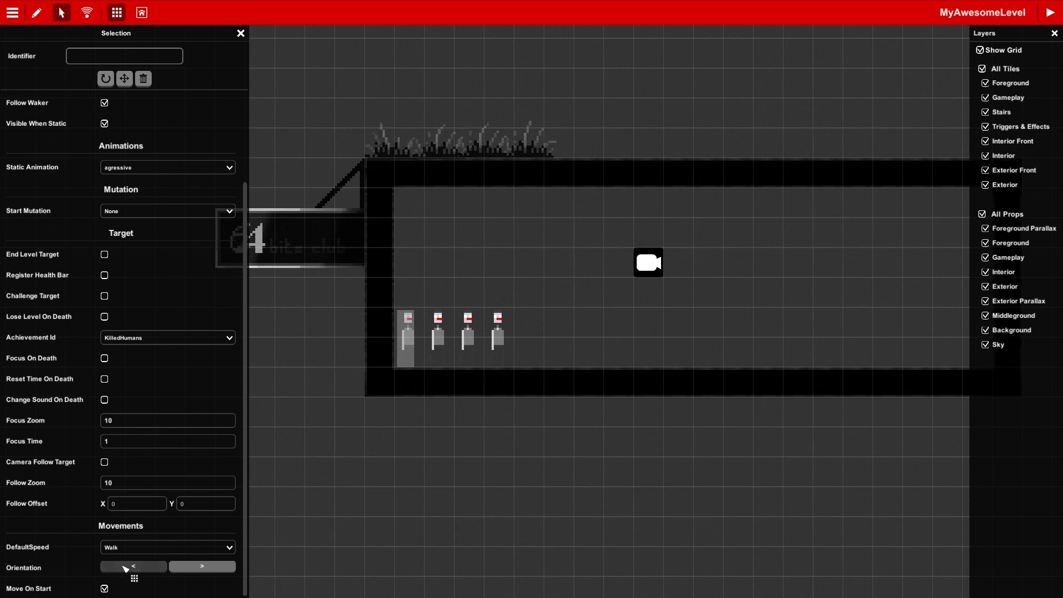
left_click(133, 567)
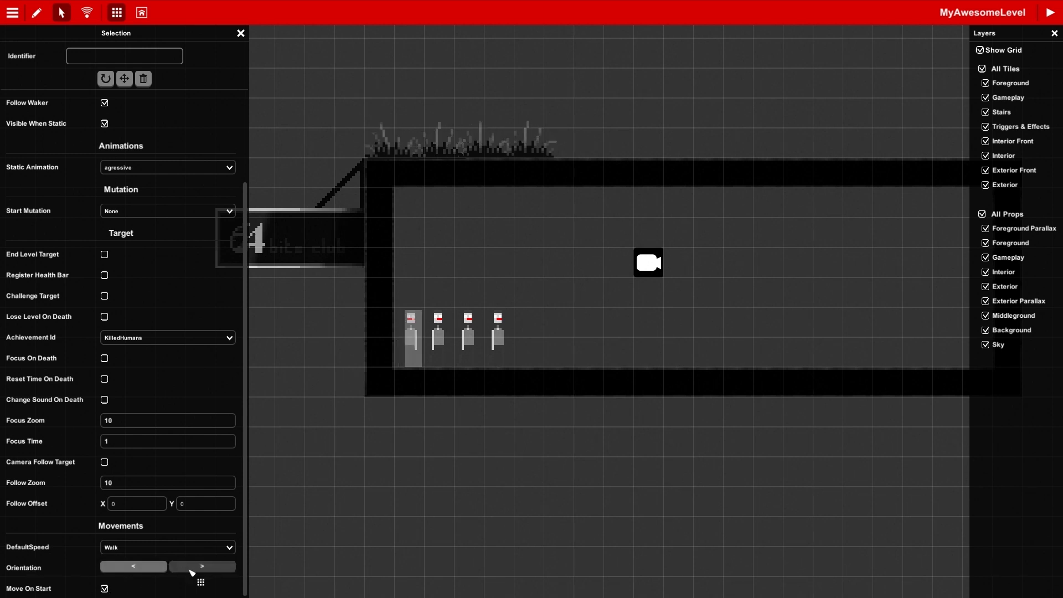
left_click(194, 569)
left_click(138, 567)
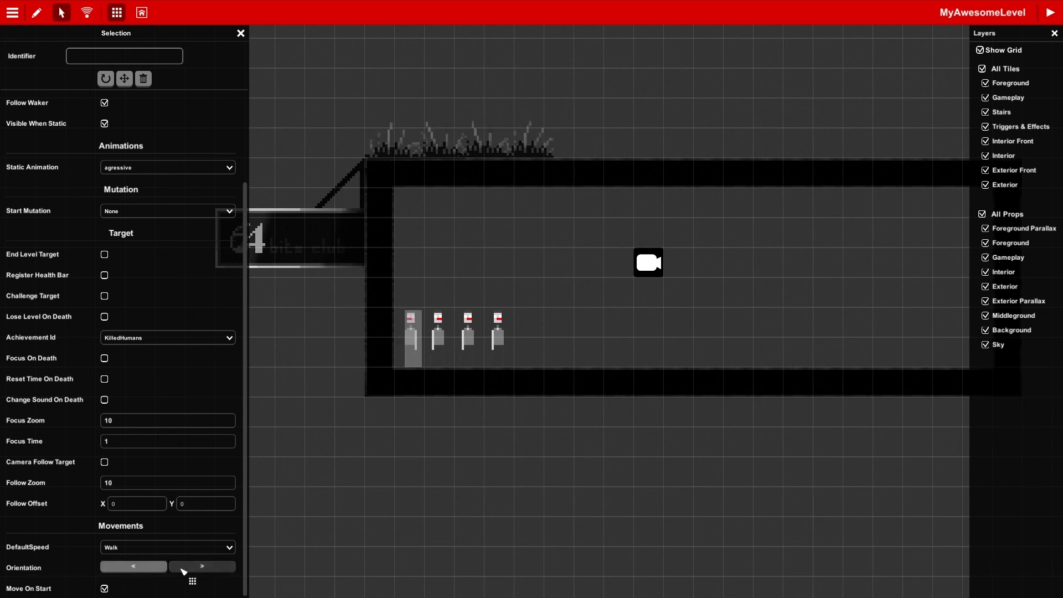
left_click(191, 567)
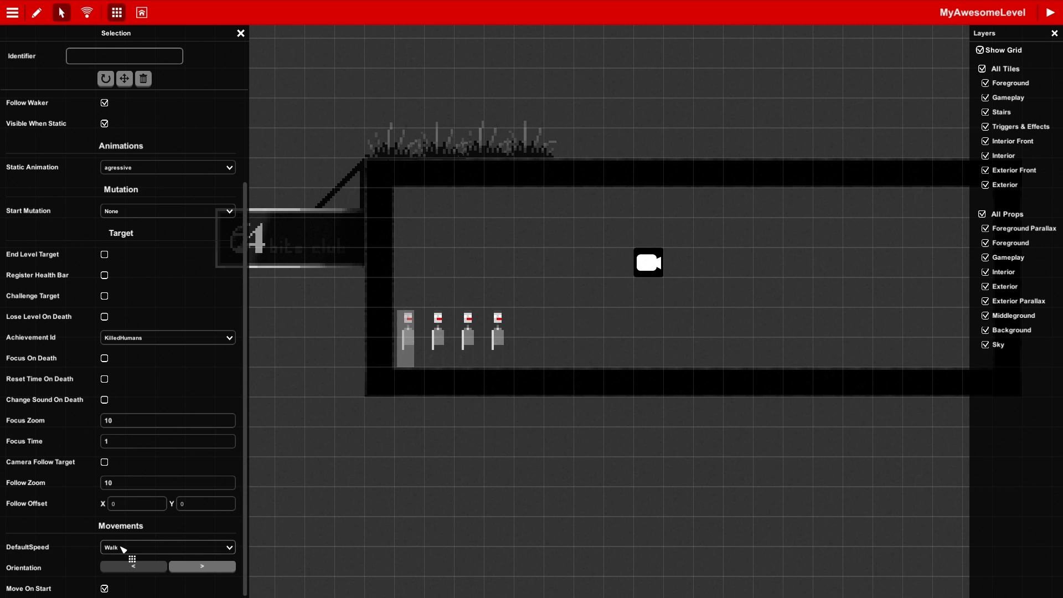
Review the leftmost zombie's default speed options, keep Walk, and close its properties.
left_click(123, 548)
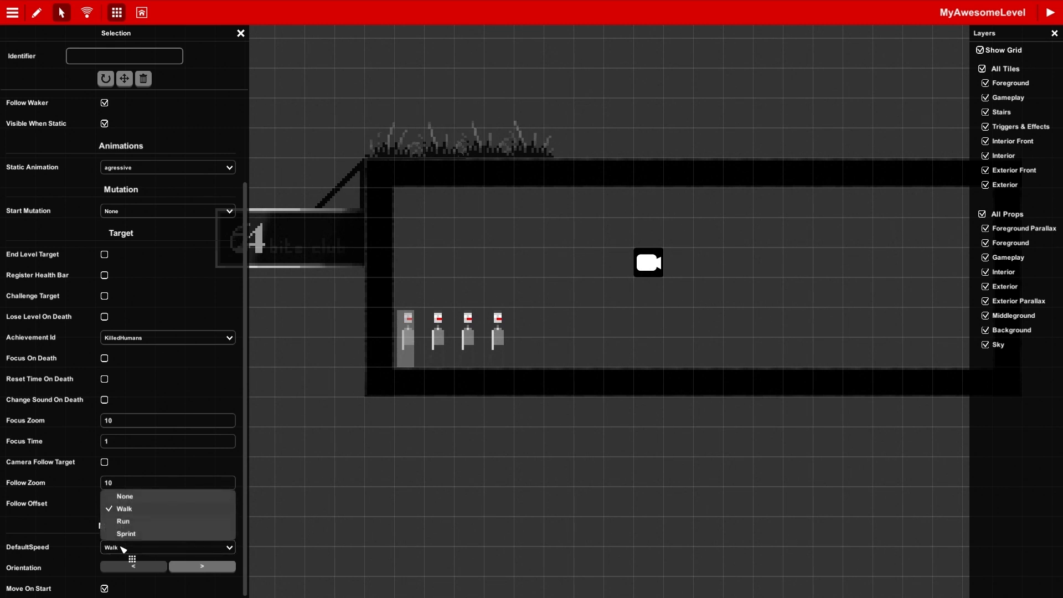
left_click(141, 509)
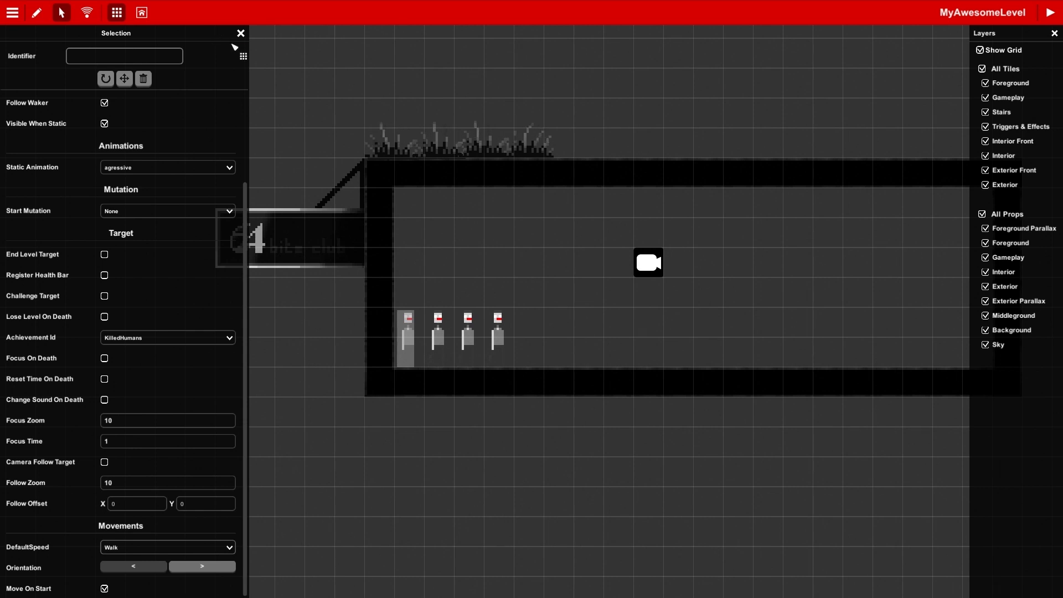
left_click(241, 33)
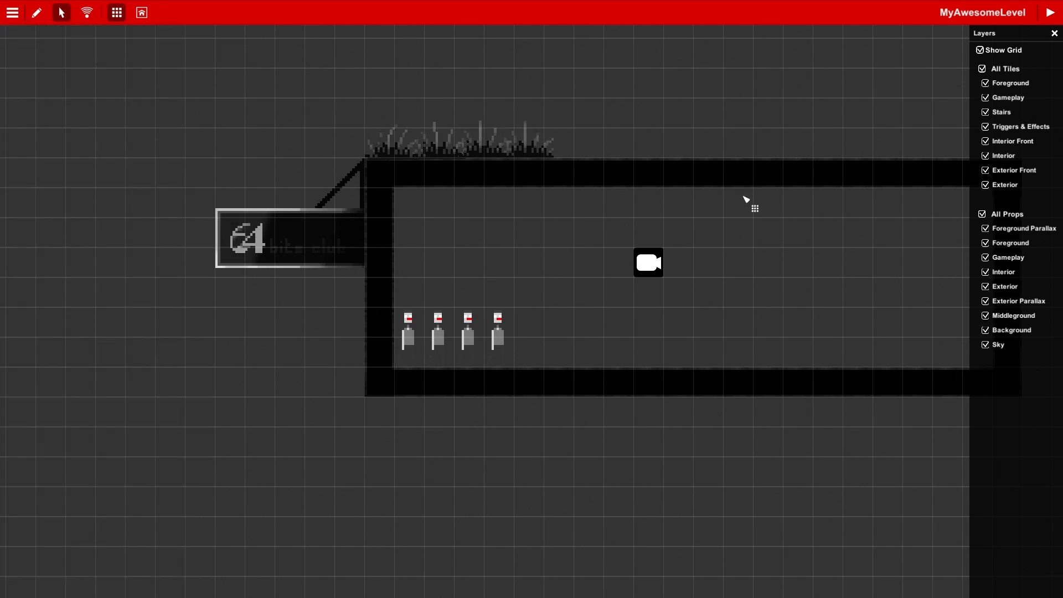
Browse the Triggers tile category in paint mode, from the camera triggers down to the end of the list.
left_click_drag(747, 201, 536, 242)
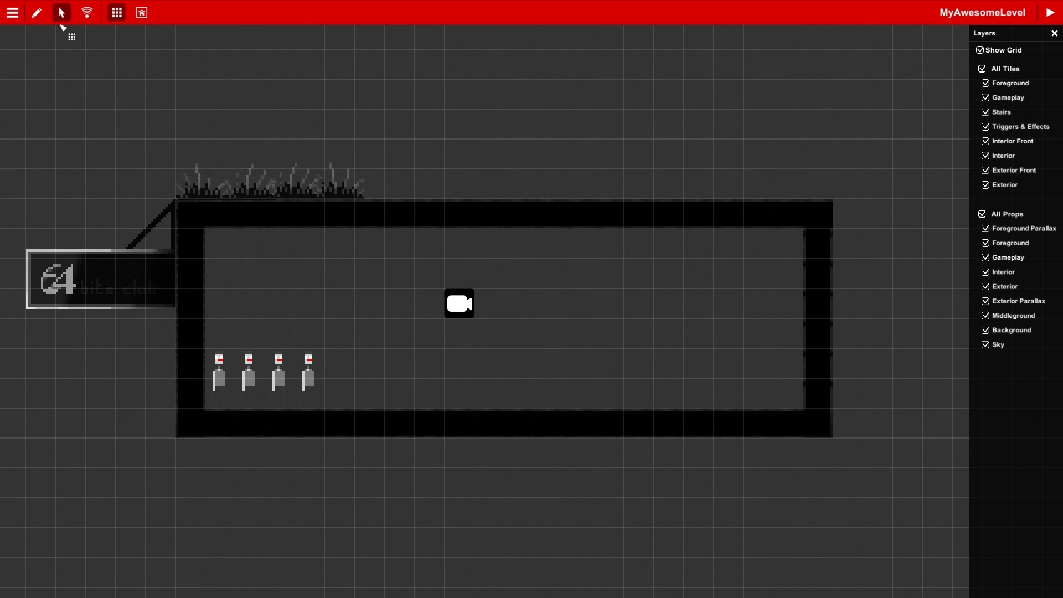
left_click(42, 15)
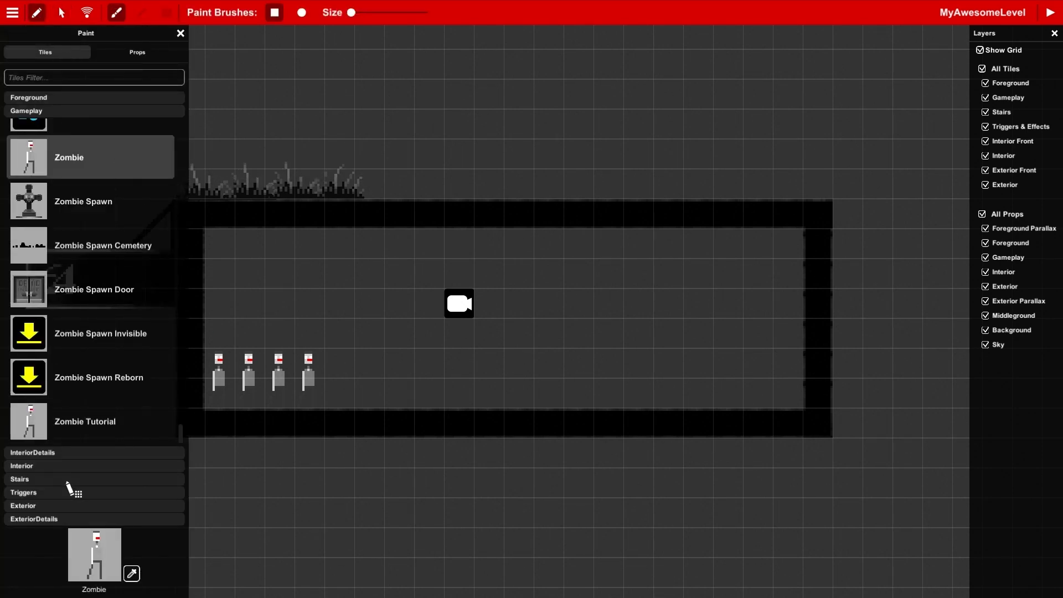
left_click(25, 492)
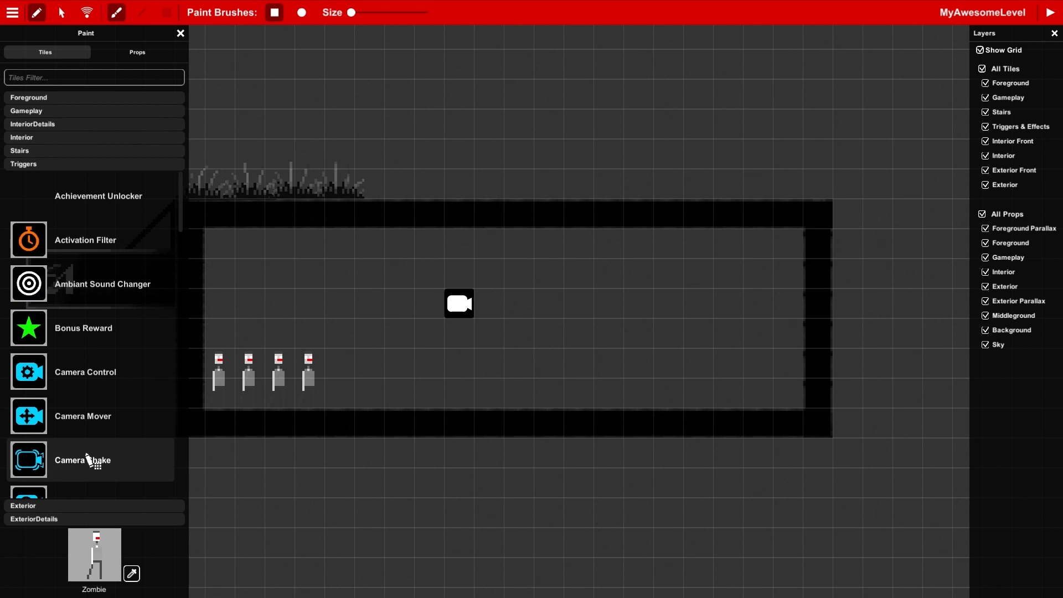
scroll(62, 335, "down", 5)
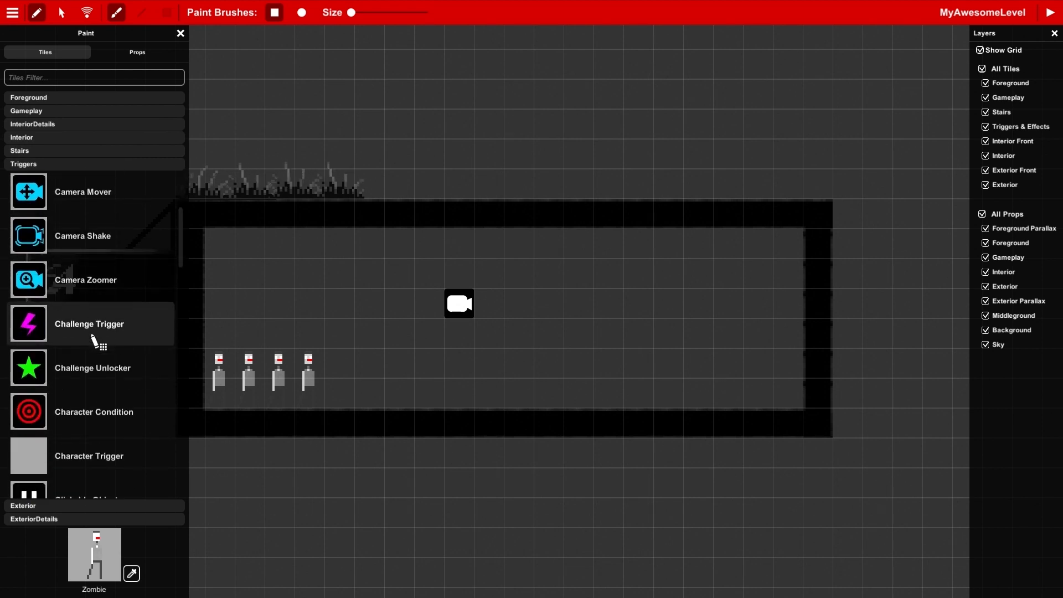
scroll(125, 401, "up", 1)
scroll(124, 401, "up", 2)
scroll(125, 401, "up", 1)
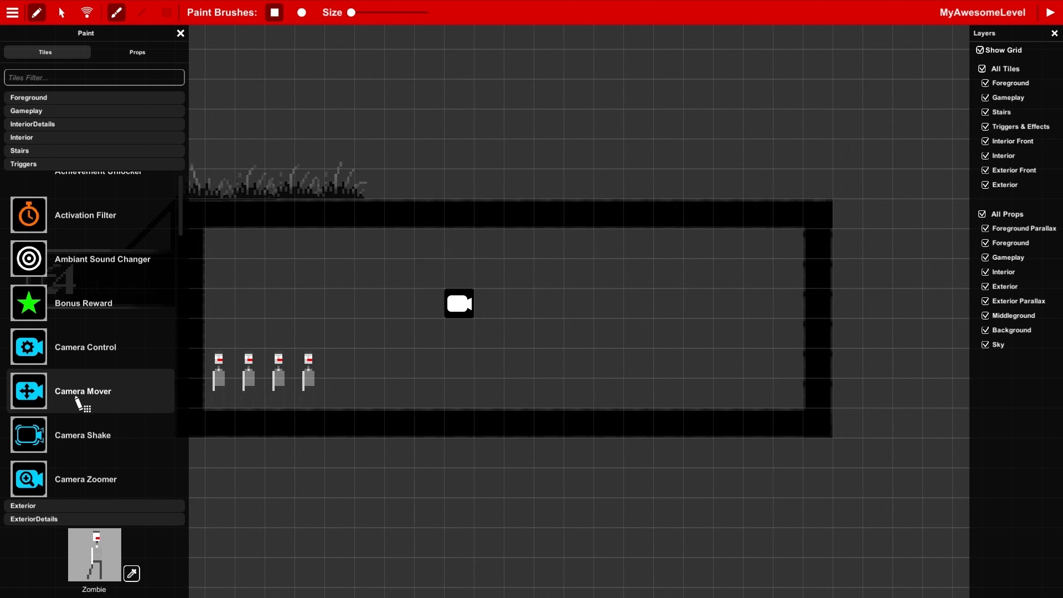
scroll(76, 399, "down", 1)
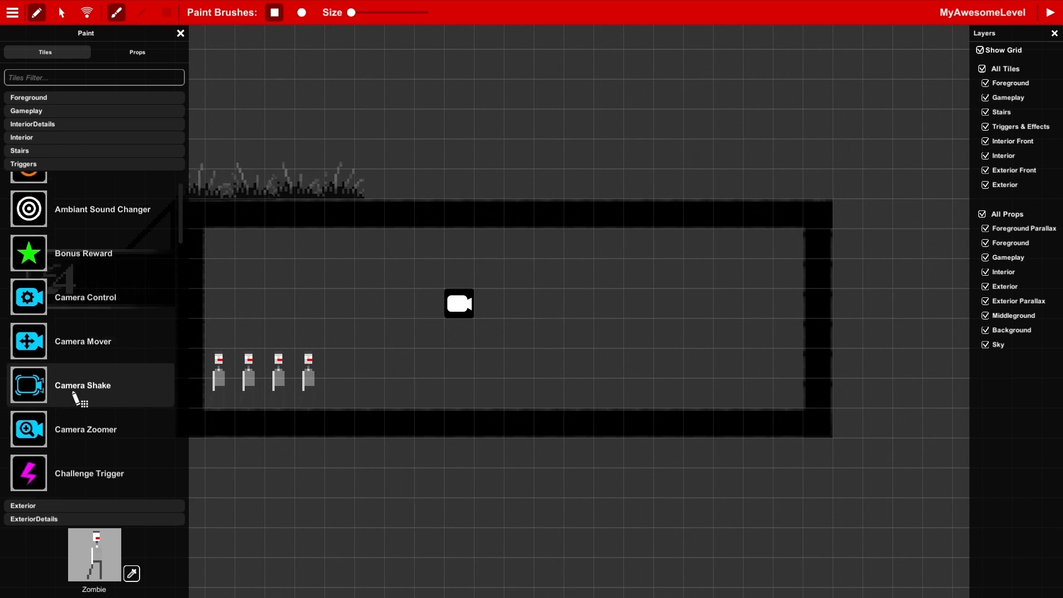
scroll(73, 394, "down", 1)
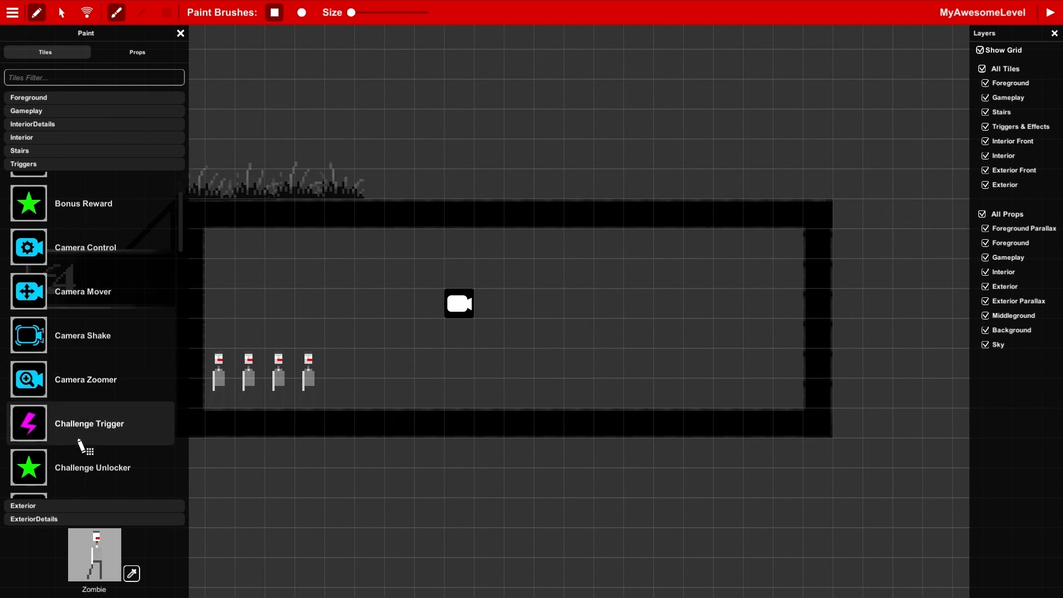
scroll(78, 332, "down", 7)
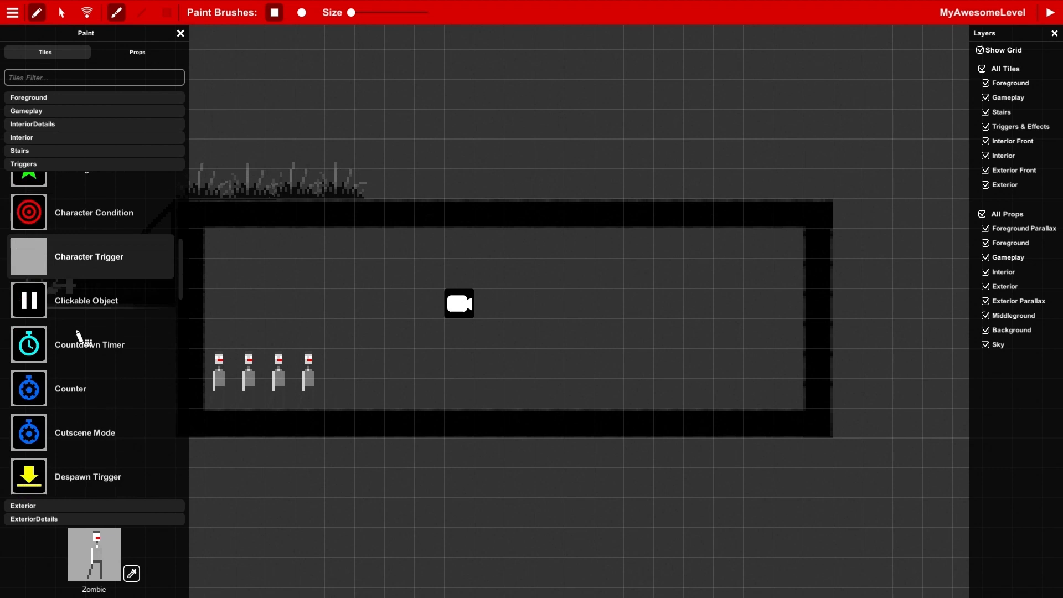
scroll(105, 415, "down", 17)
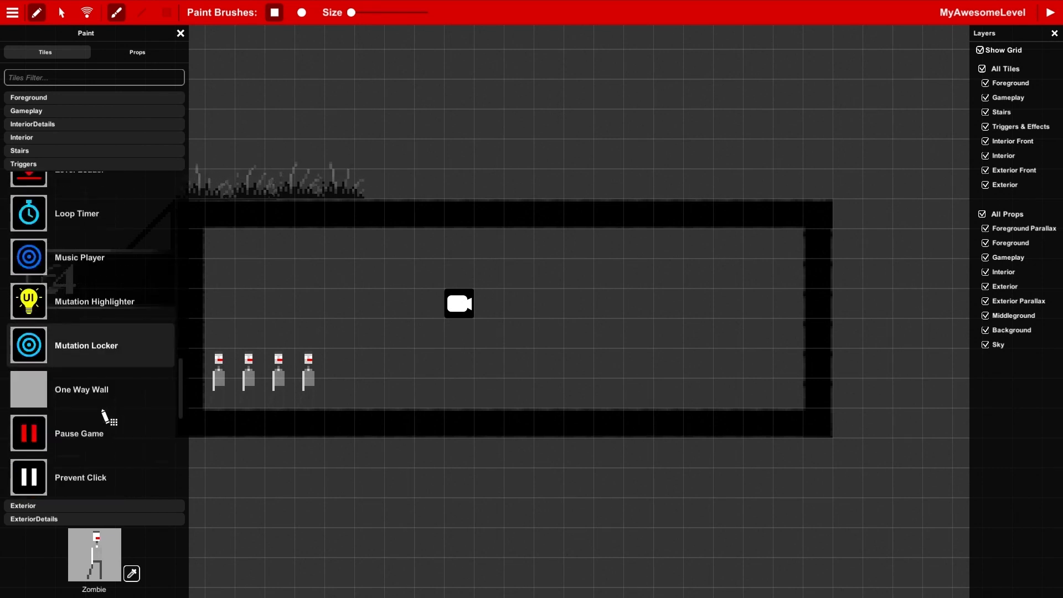
scroll(103, 412, "down", 11)
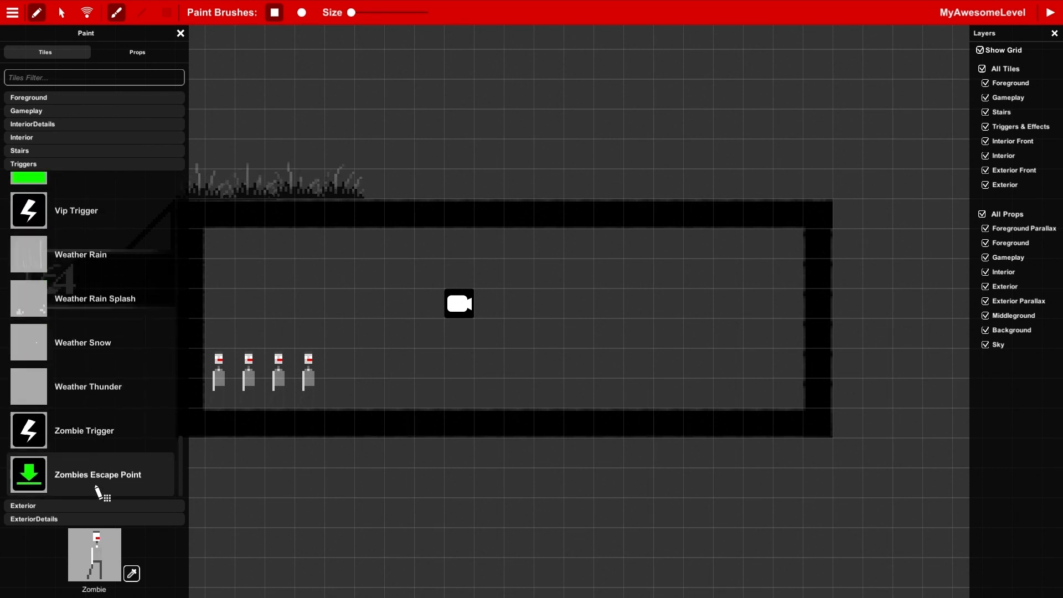
Place a Zombie Trigger on the room's floor below the camera and extend its area one tile upward.
left_click(95, 434)
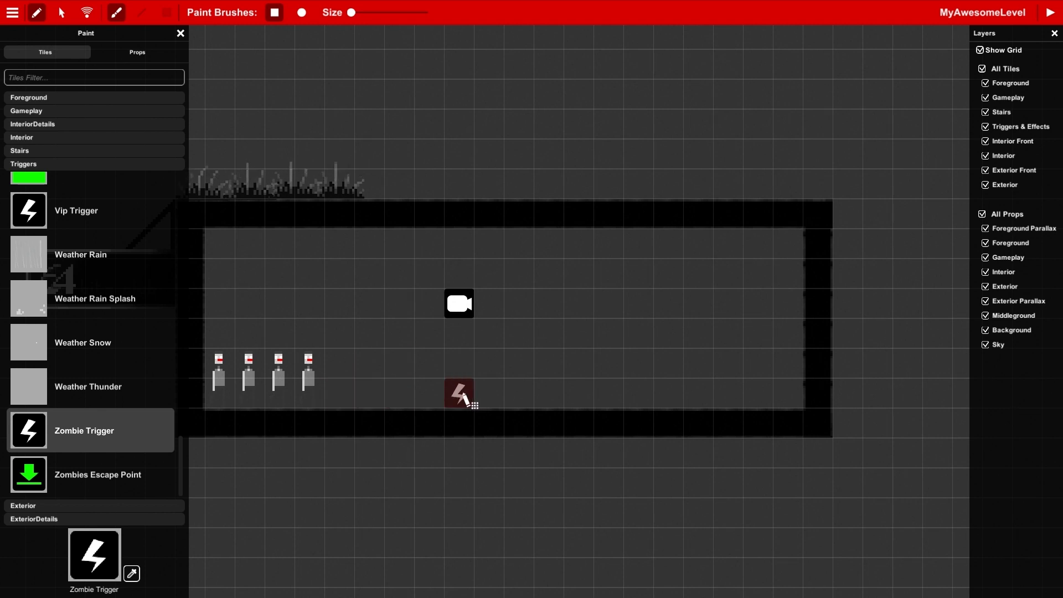
left_click(463, 395)
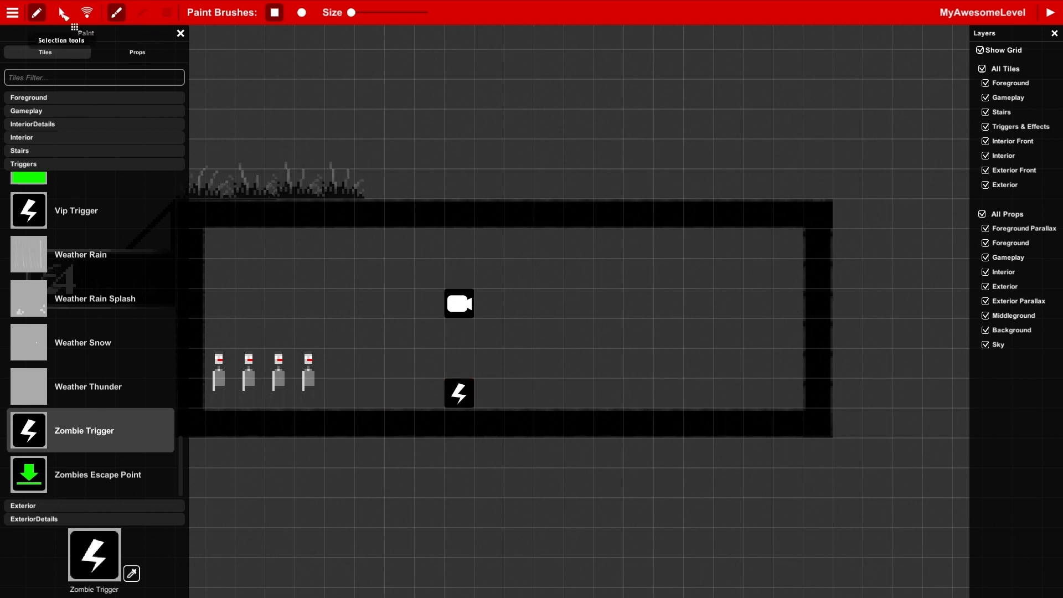
left_click(61, 12)
left_click(459, 393)
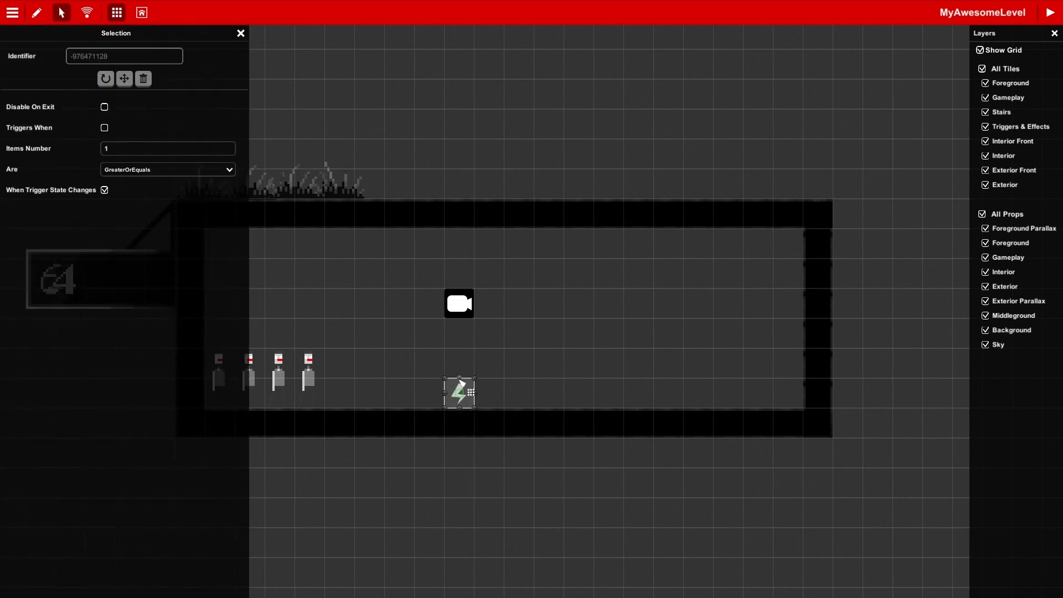
left_click_drag(461, 380, 465, 350)
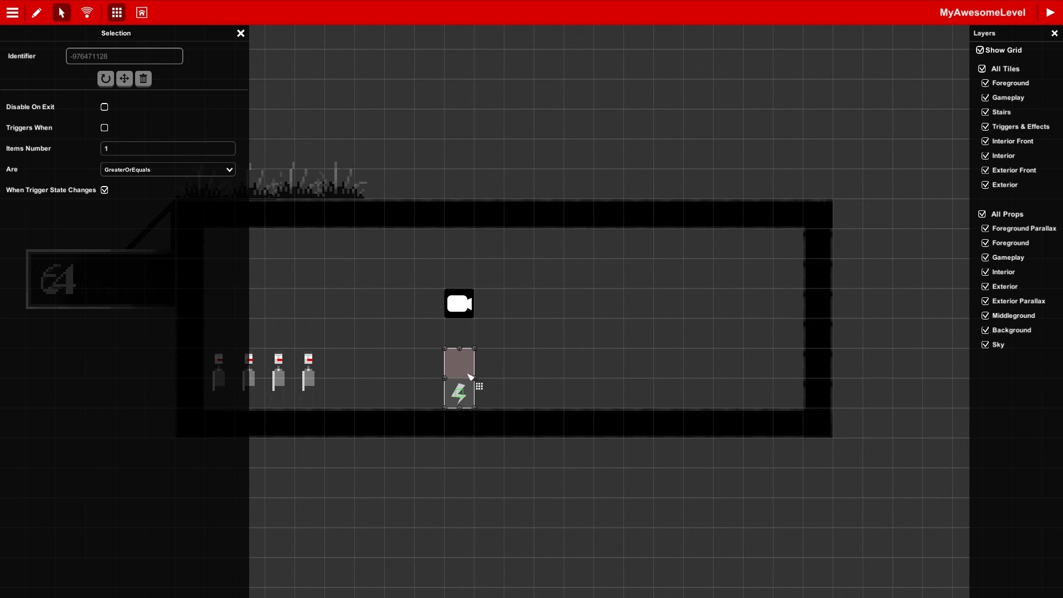
left_click(240, 35)
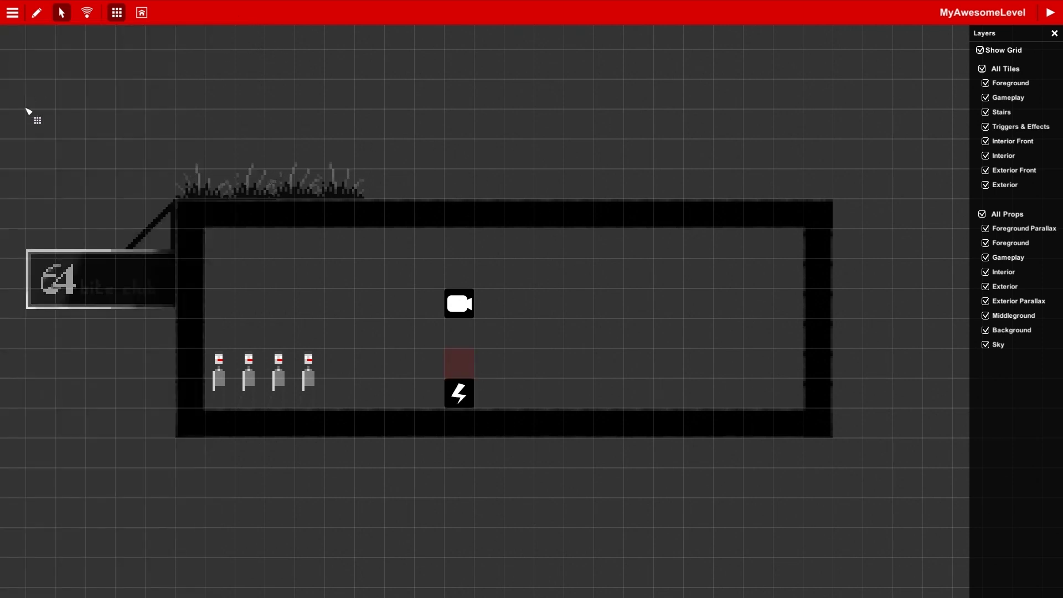
Filter the tiles by "spawn" and place a Human Spawn door on the floor near the room's right wall.
left_click(36, 13)
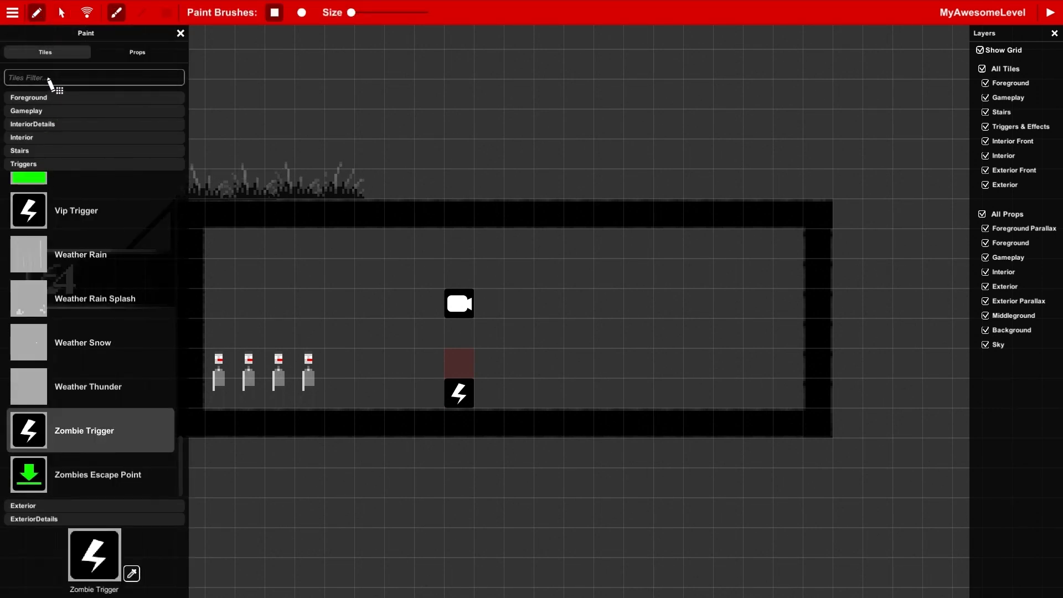
type("s")
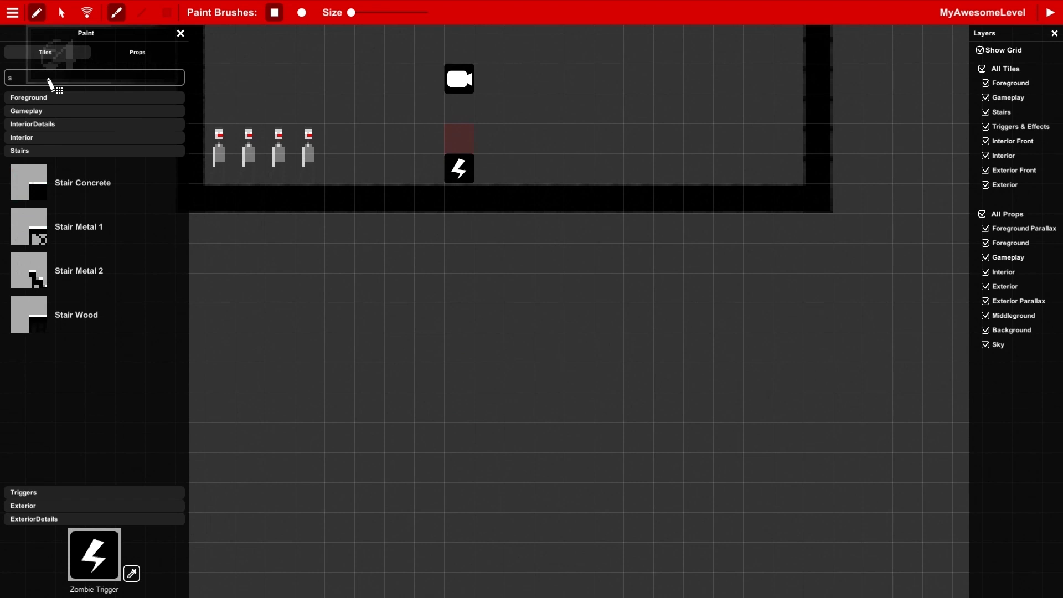
type("p")
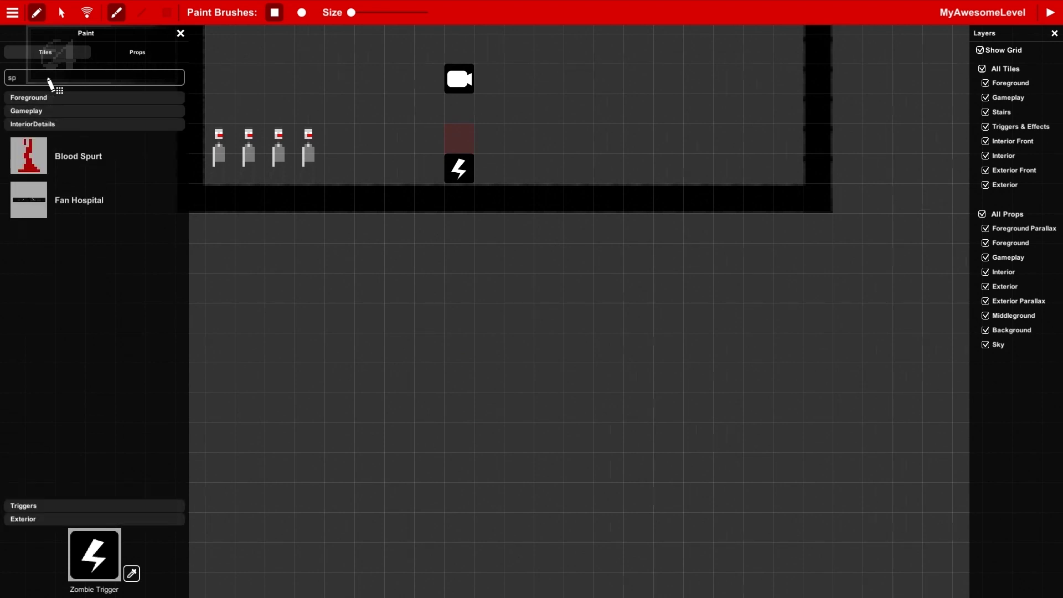
type("awn")
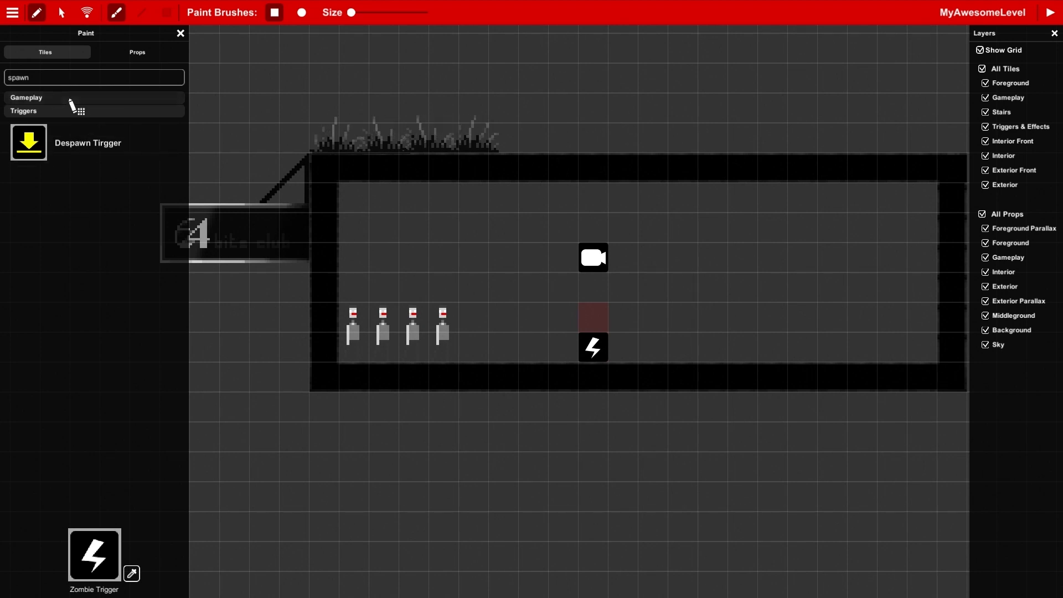
left_click(70, 99)
left_click(84, 227)
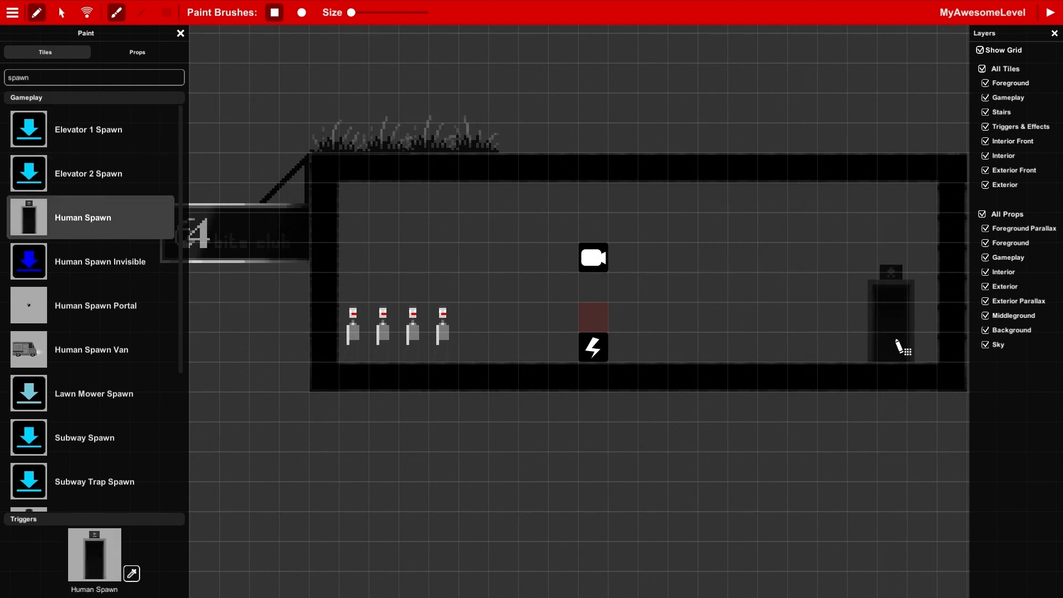
Set the Human Spawn door's count to 5 and turn off its Active option.
left_click(61, 12)
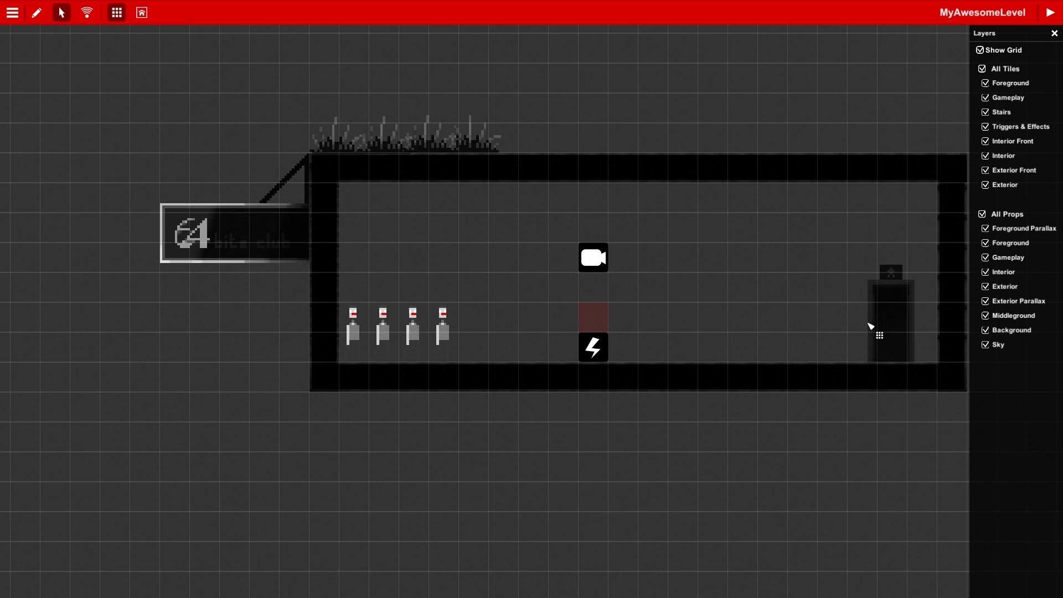
left_click(892, 318)
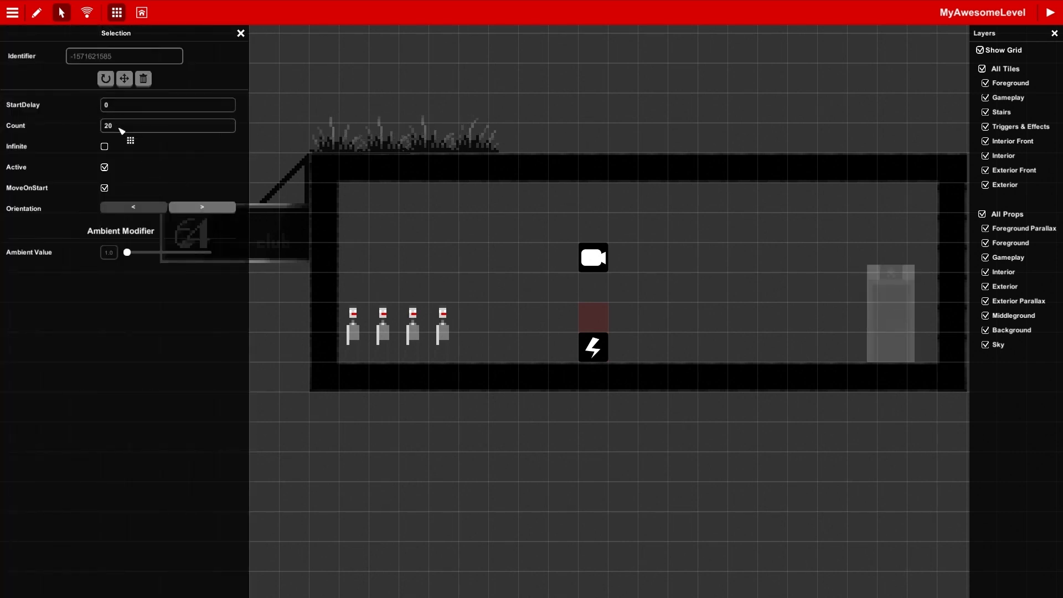
left_click(102, 131)
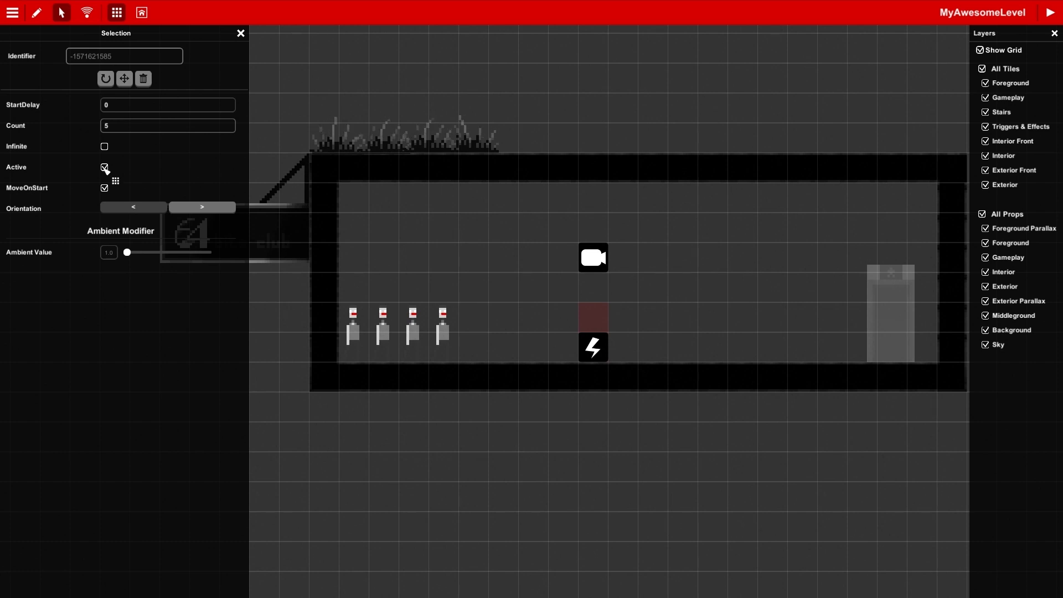
left_click(104, 168)
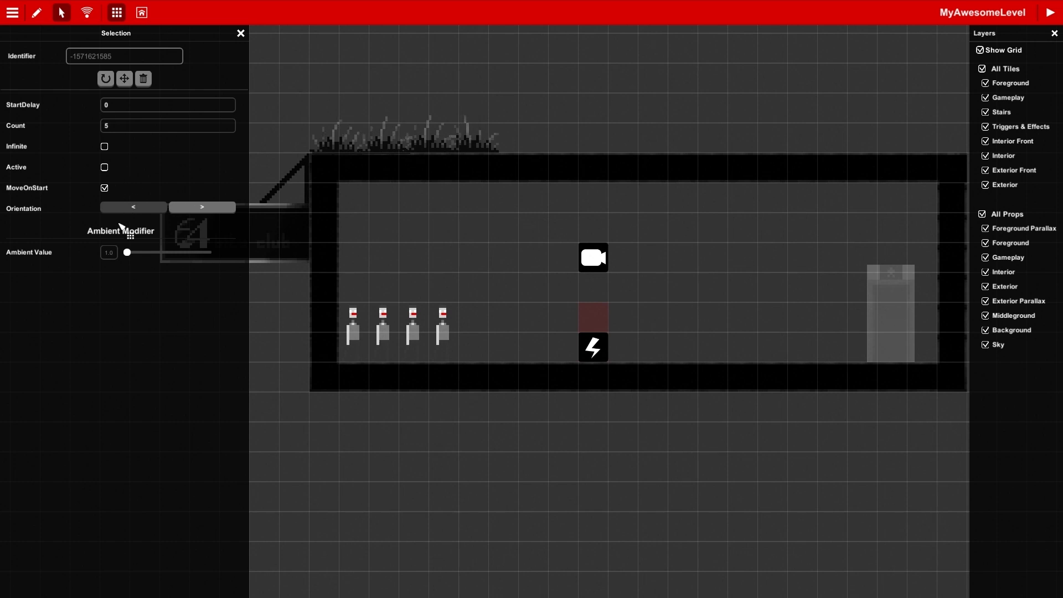
Set the Human Spawn door's orientation to the left direction (<) and close its properties.
left_click(133, 210)
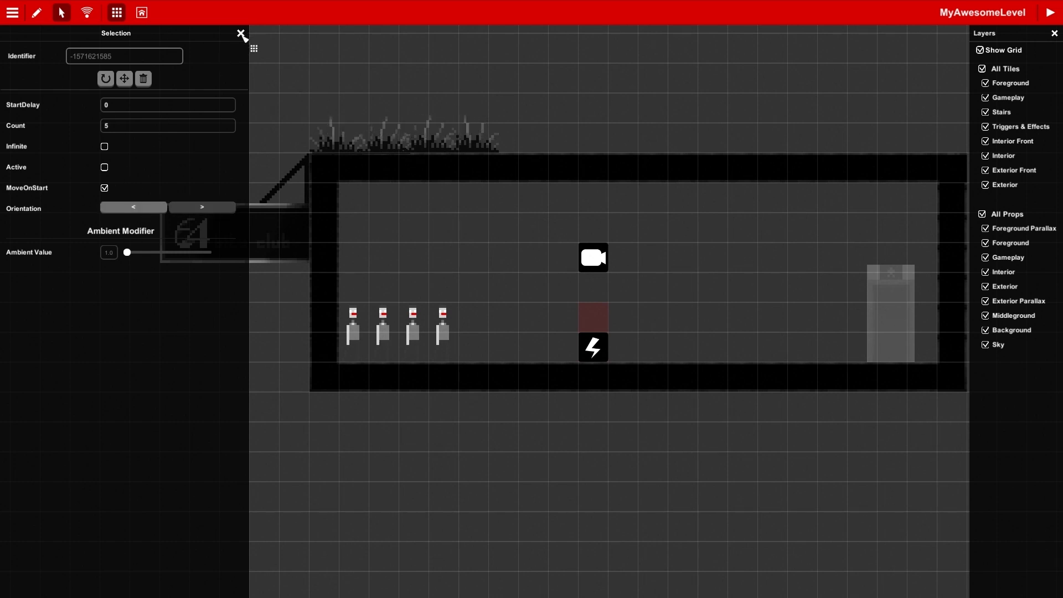
left_click(241, 35)
Link the Zombie Trigger's OnDetected signal to the Human Spawn's SetActive receiver, then leave signal editing.
scroll(582, 279, "up", 2)
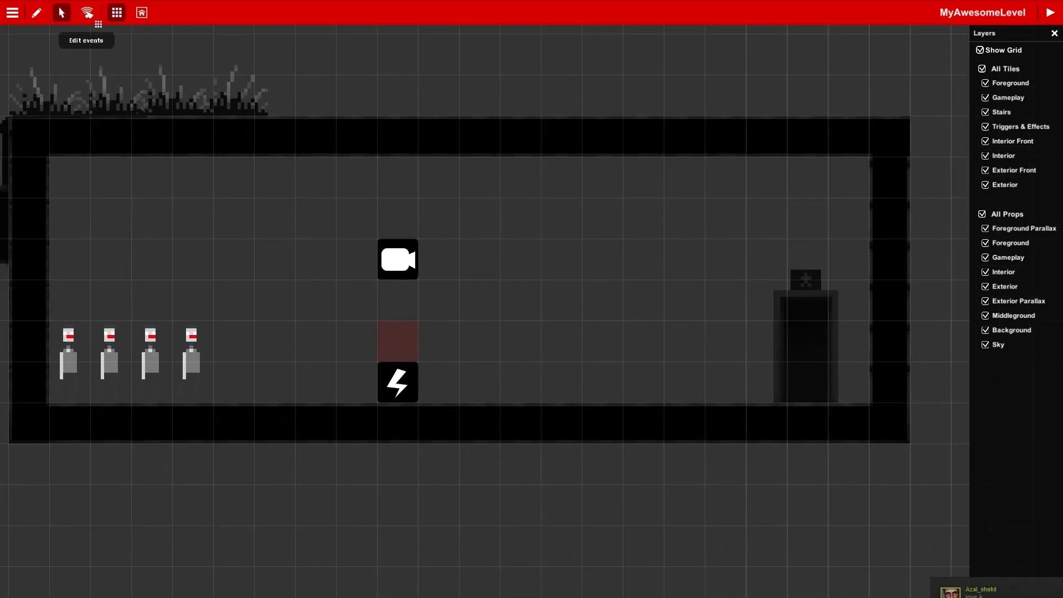
left_click(87, 12)
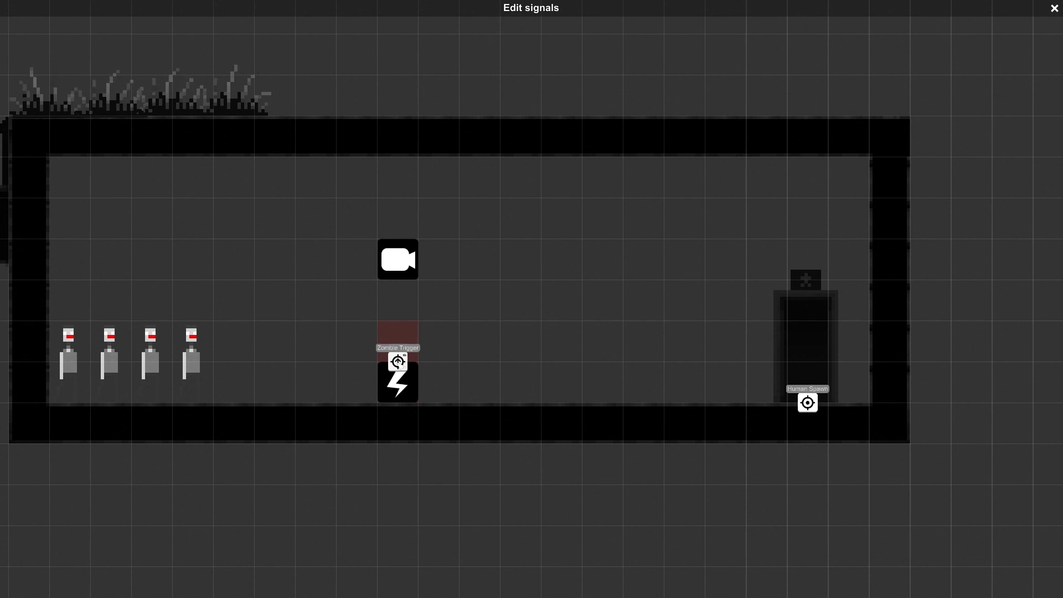
left_click(397, 362)
scroll(382, 414, "up", 3)
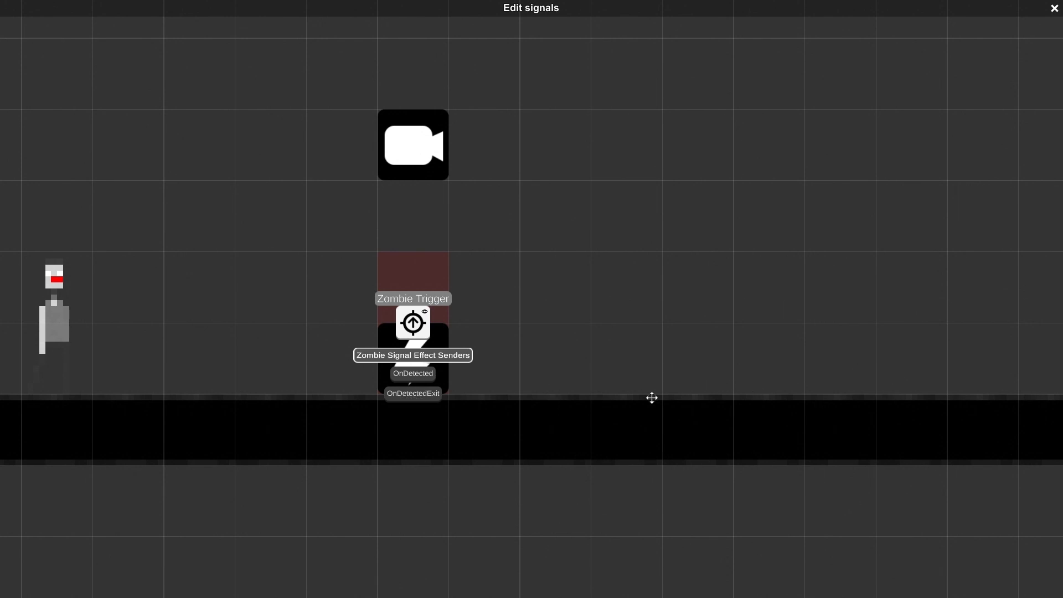
left_click_drag(651, 397, 470, 401)
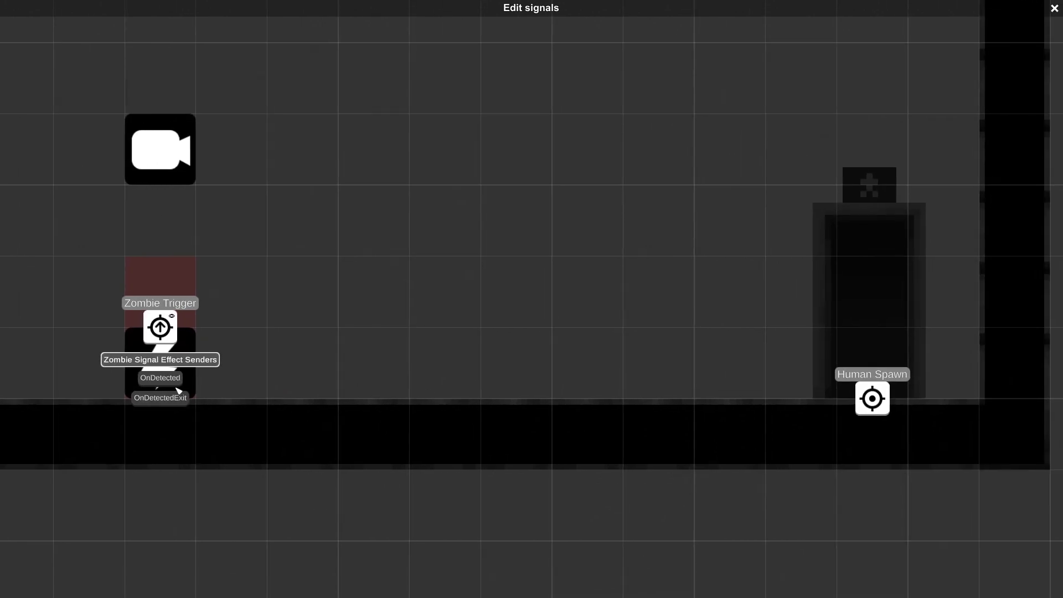
left_click(167, 382)
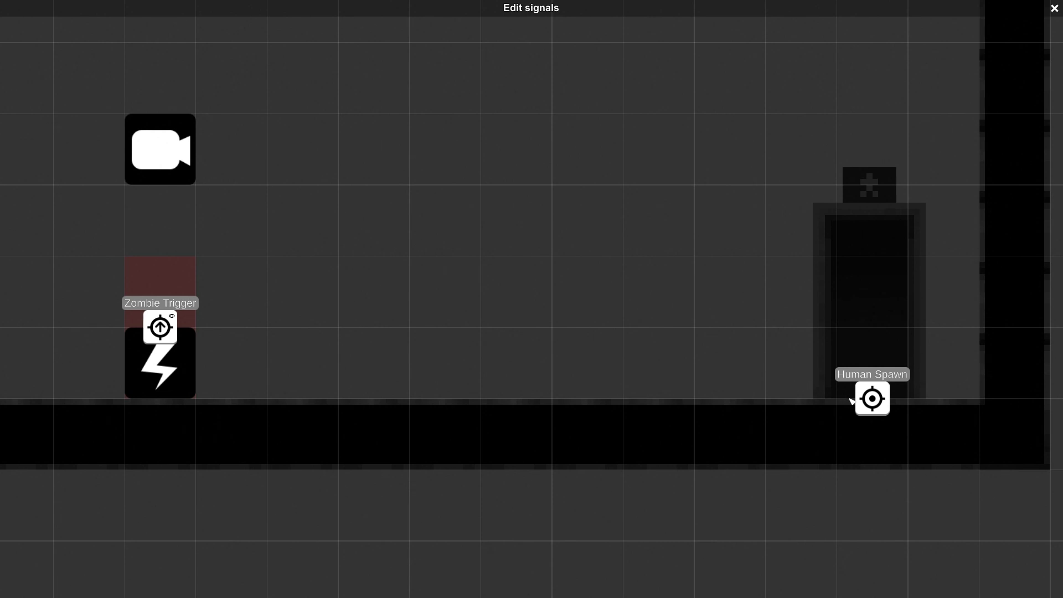
left_click(880, 405)
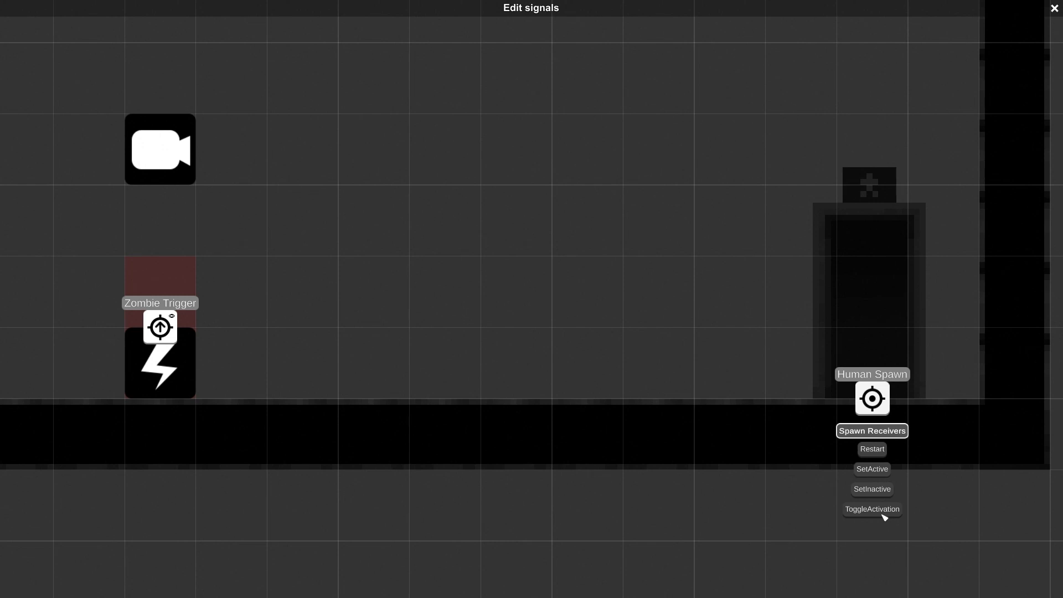
left_click(875, 475)
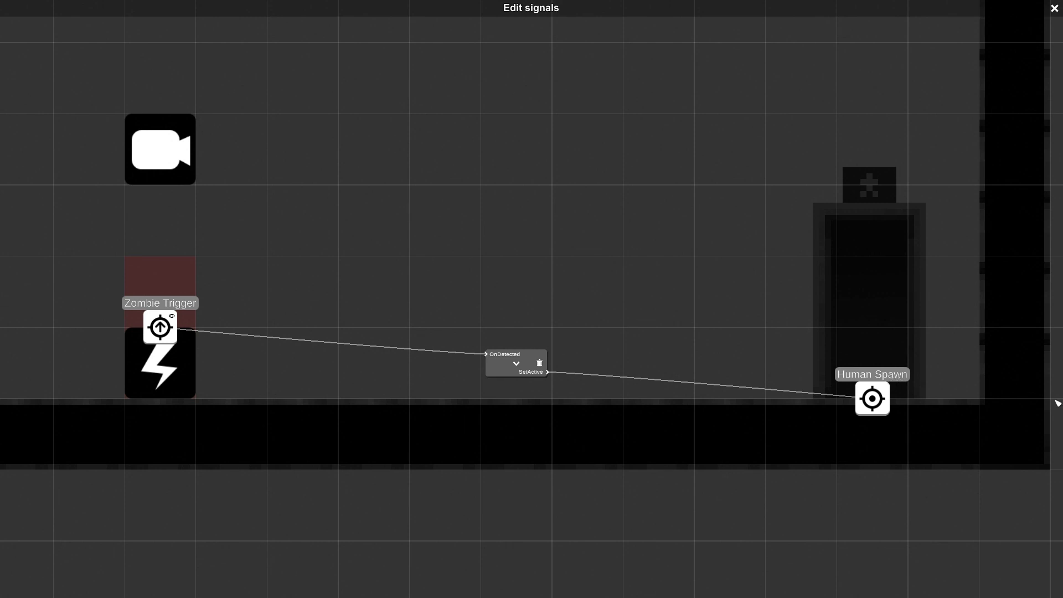
scroll(546, 235, "down", 3)
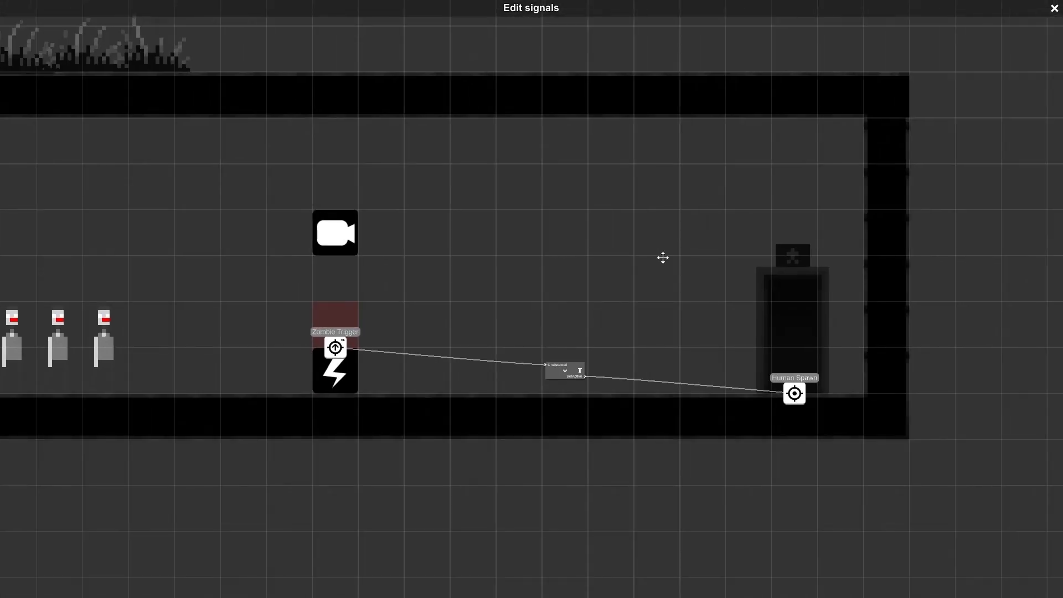
left_click(1054, 7)
Launch the level in play mode to test the trigger and the human spawn.
scroll(695, 254, "down", 5)
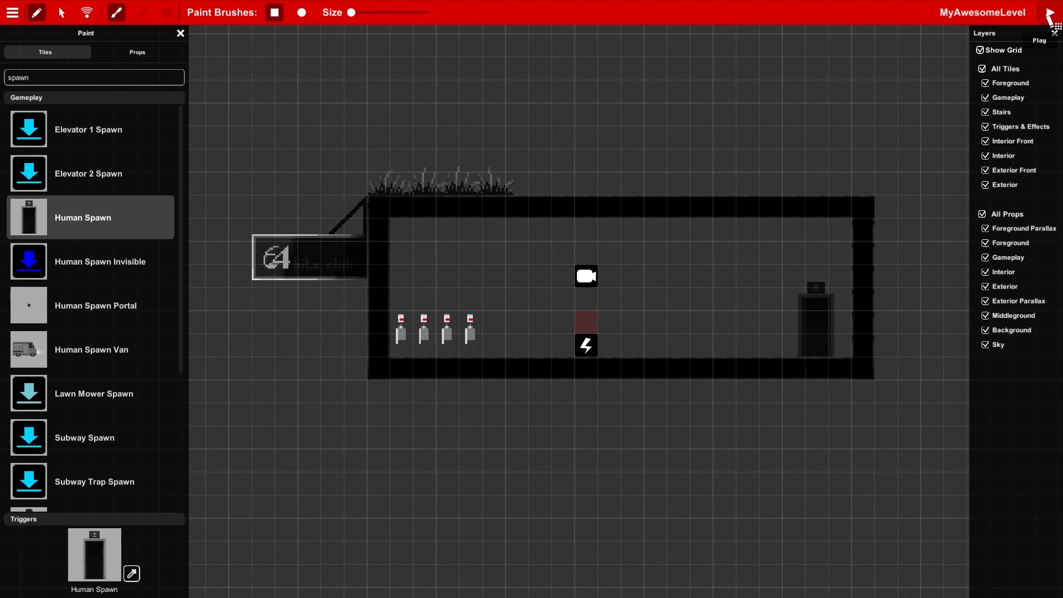
left_click(1048, 12)
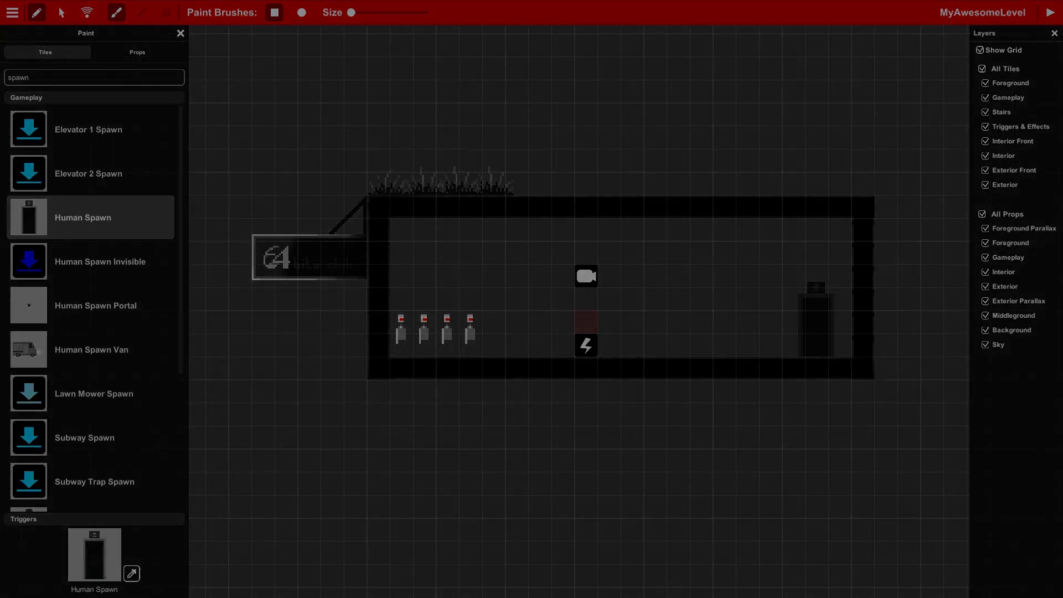